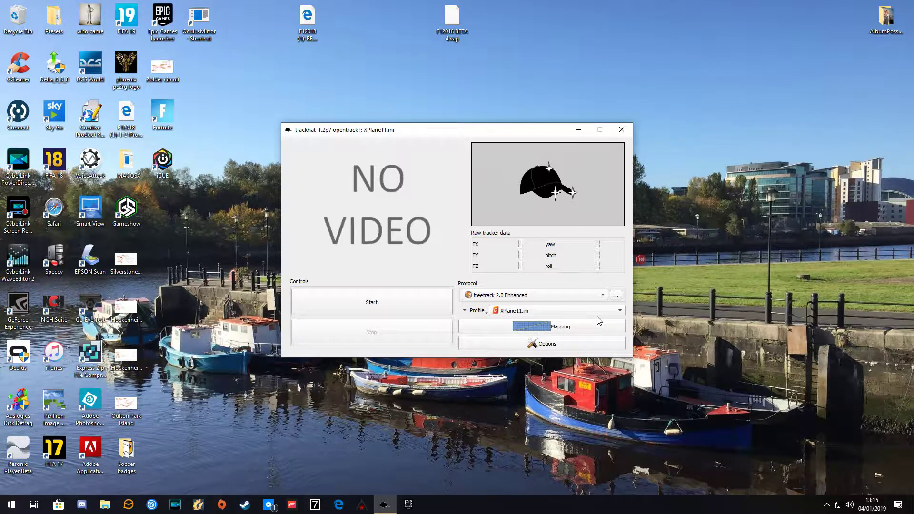
Step: Try the Il-2BoS.ini profile, return to XPlane11.ini, and minimize opentrack
click(486, 316)
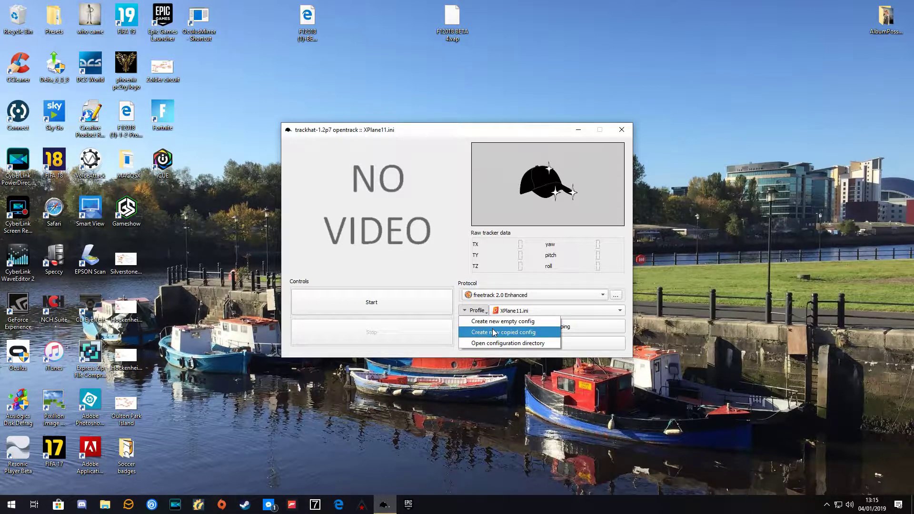
click(569, 368)
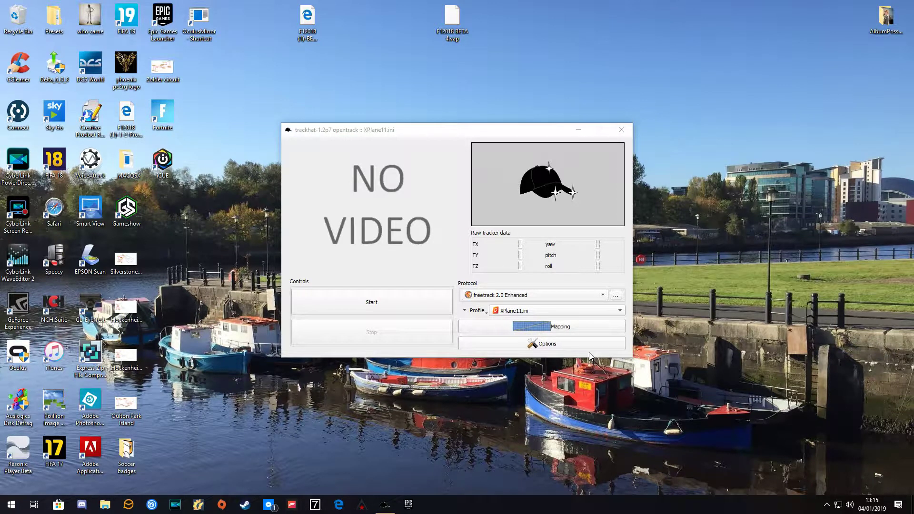
click(620, 311)
click(527, 301)
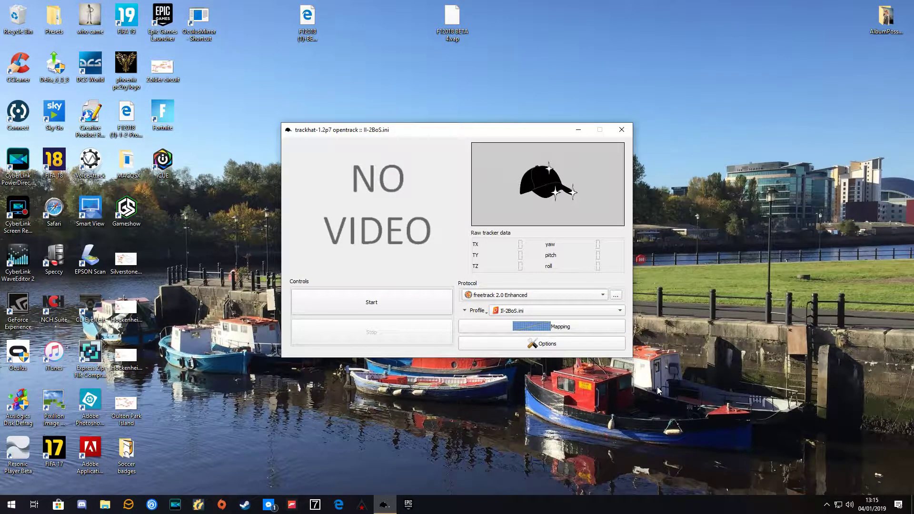
click(619, 312)
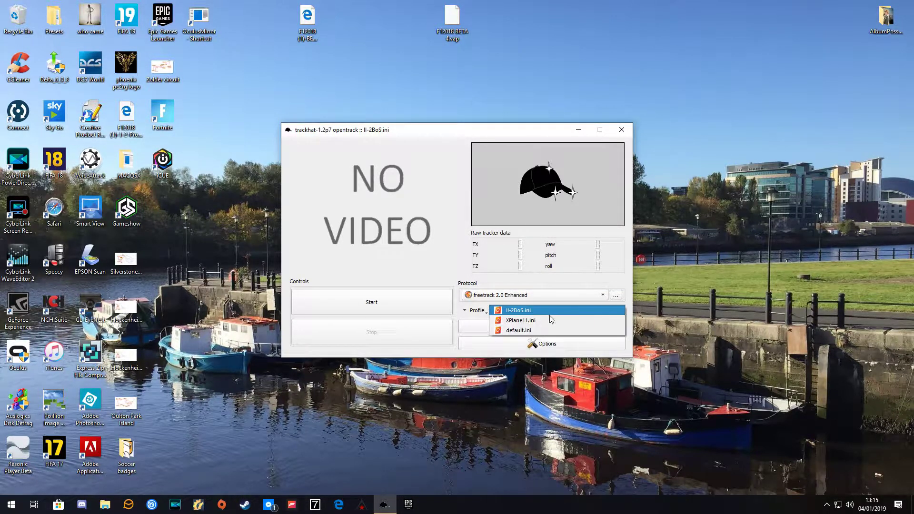
click(522, 322)
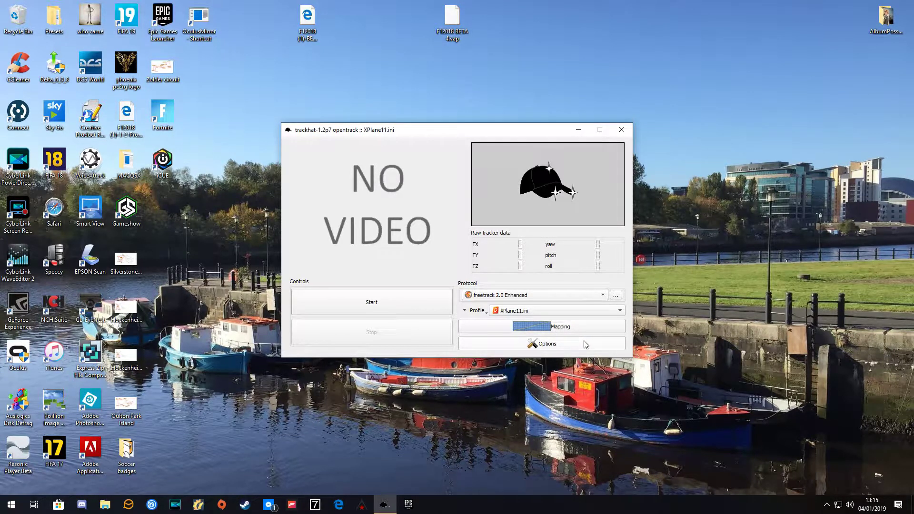
click(578, 129)
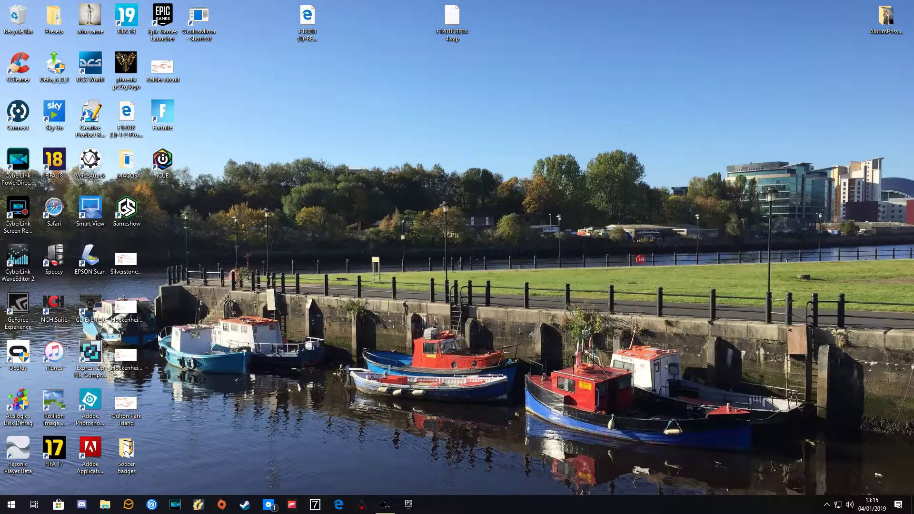
Step: Launch CL-Eye Test, center its window, and turn the camera preview off
double_click(87, 304)
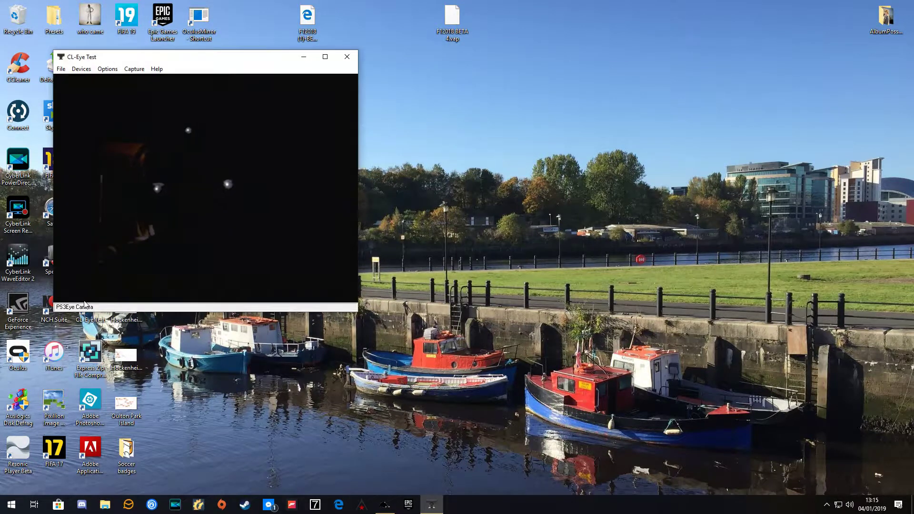
drag(184, 58, 415, 37)
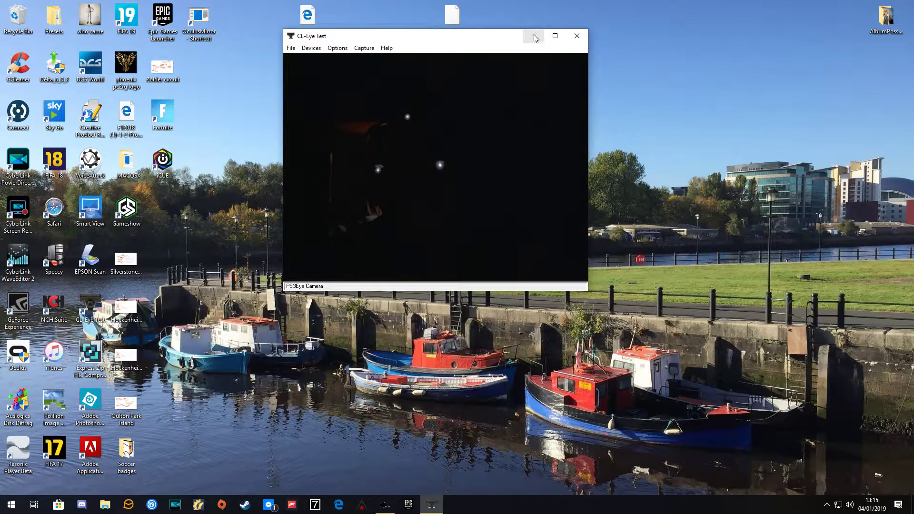
click(338, 48)
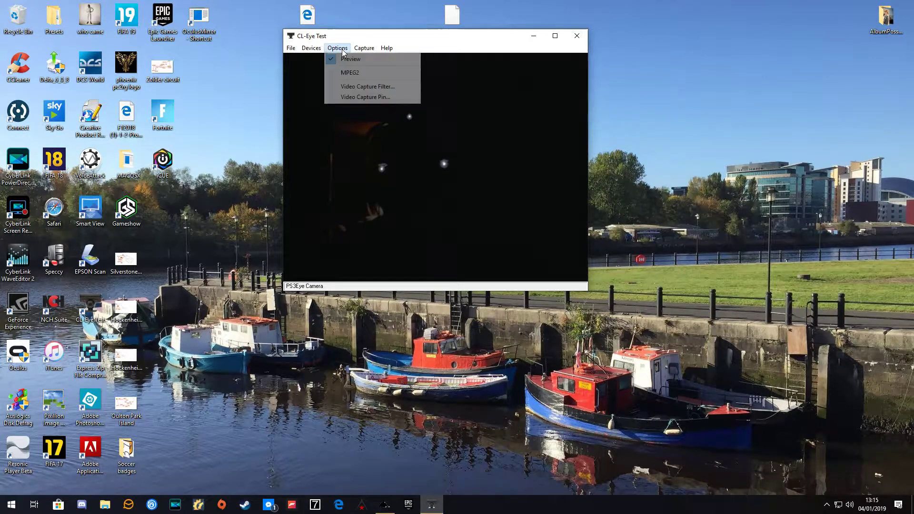
click(350, 60)
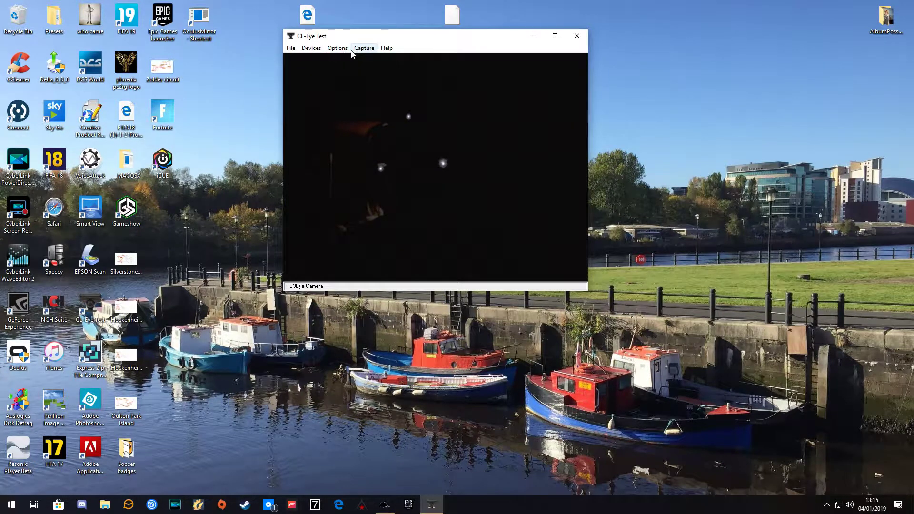
click(345, 48)
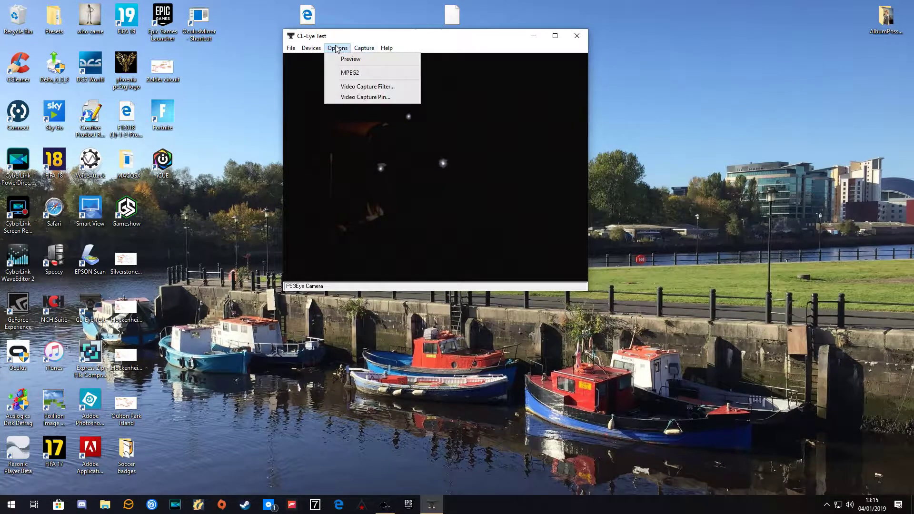
click(502, 106)
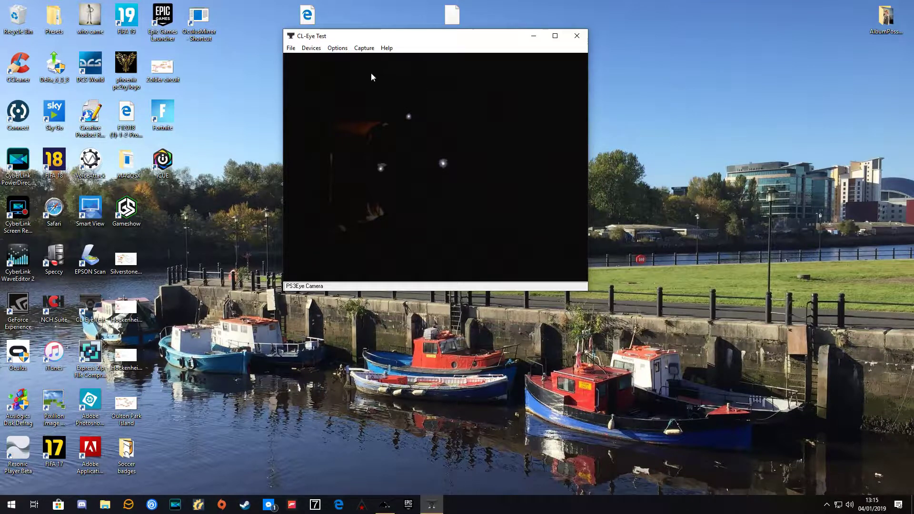
Step: Turn the camera preview back on and open the Video Capture Filter properties
click(337, 49)
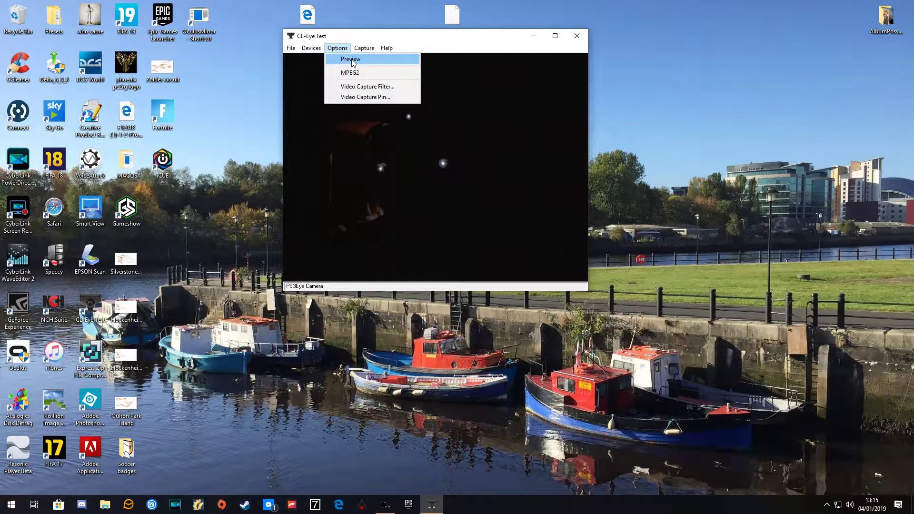
click(352, 61)
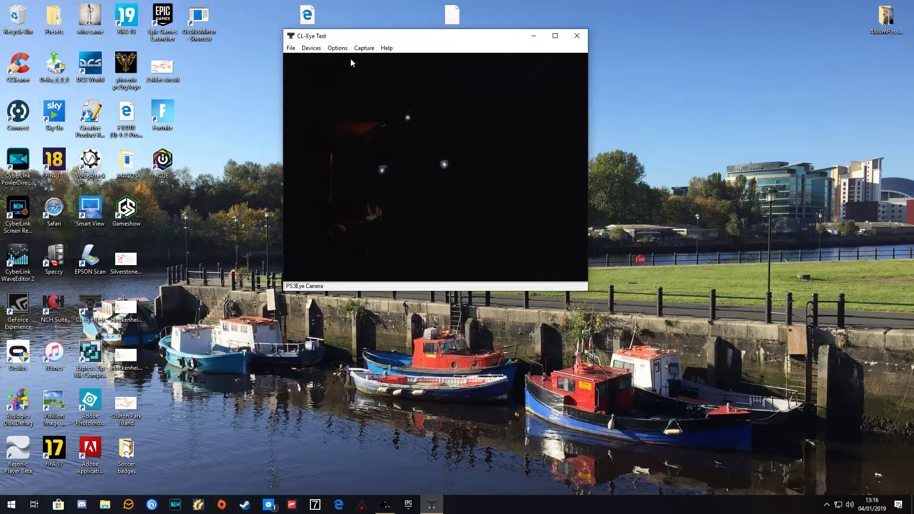
click(344, 49)
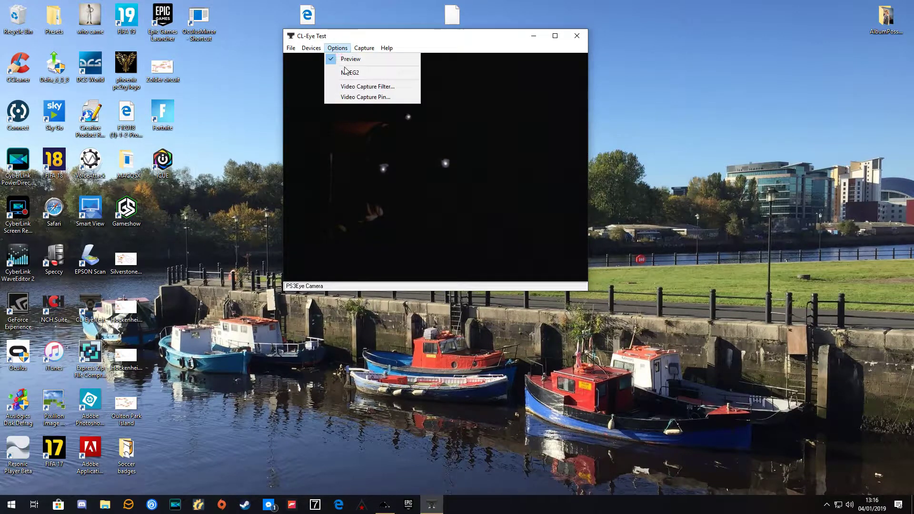
click(358, 86)
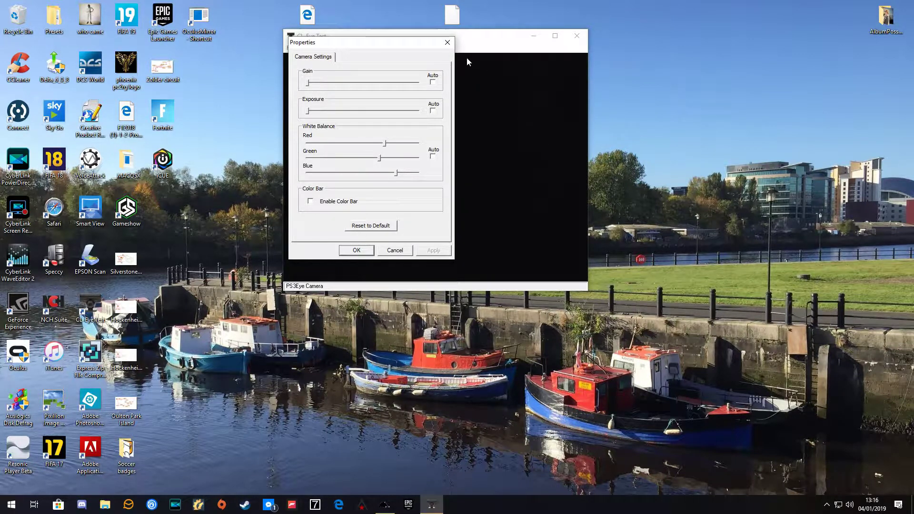
Step: Close the camera Properties dialog with OK and minimize CL-Eye Test
drag(428, 42, 652, 122)
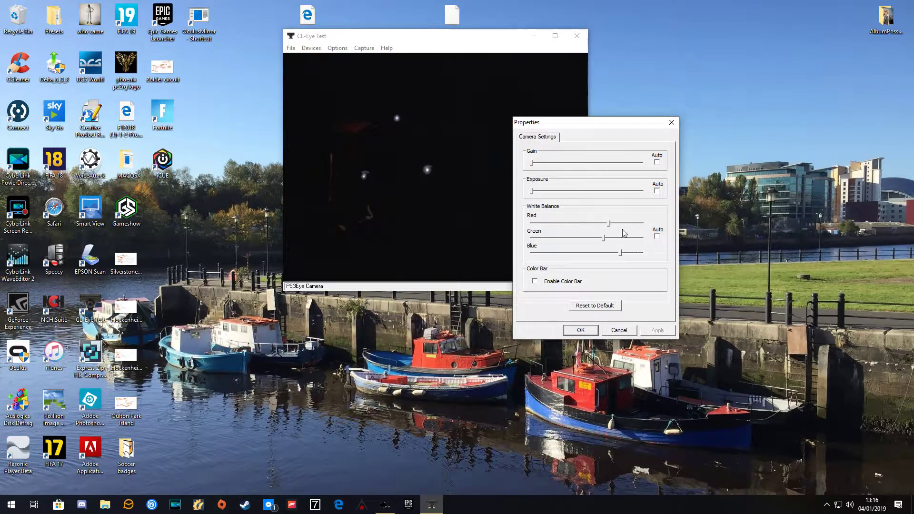
click(585, 330)
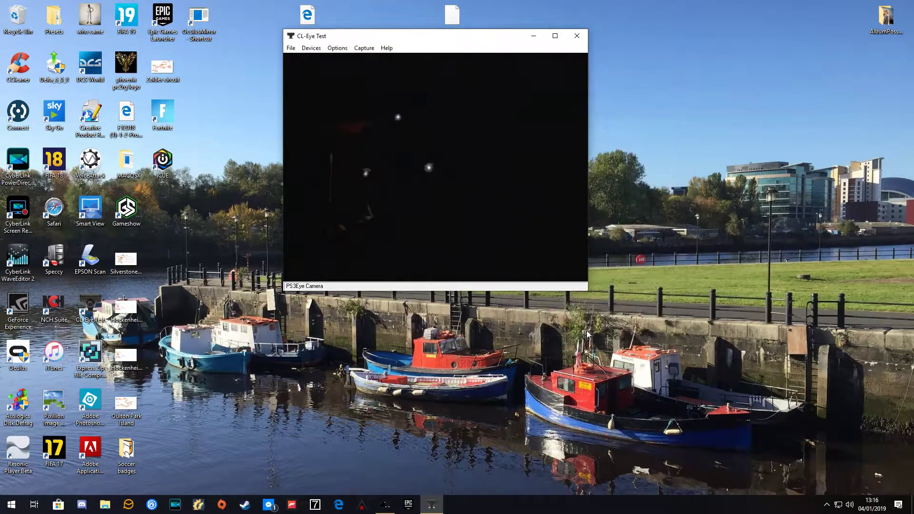
click(534, 38)
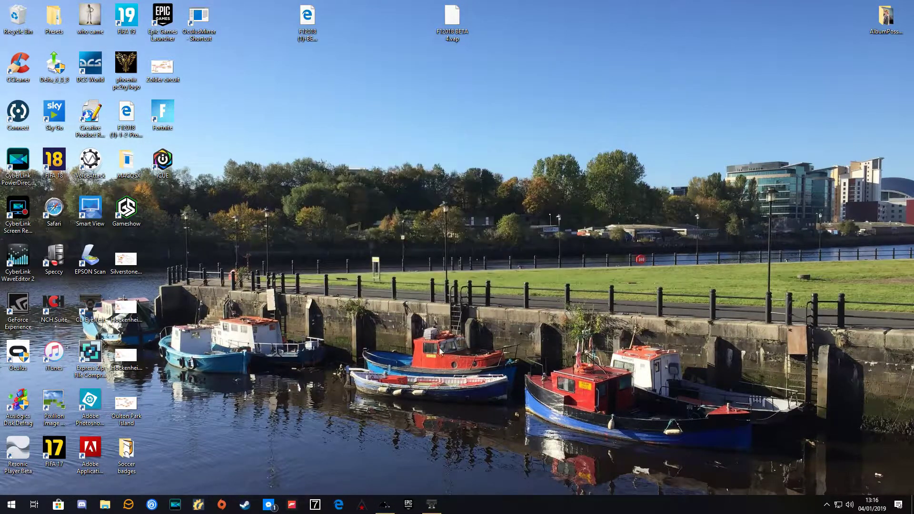
Step: Restore opentrack, start head tracking briefly, then stop it
click(386, 509)
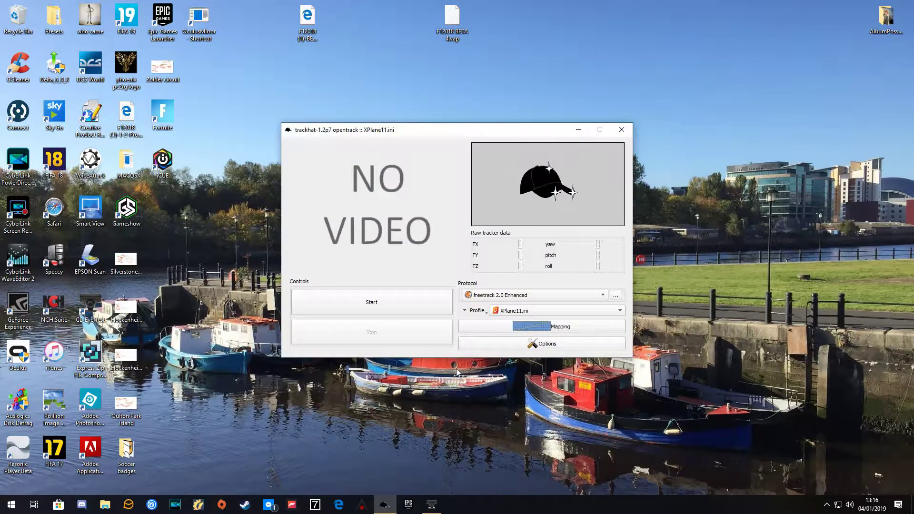
click(371, 305)
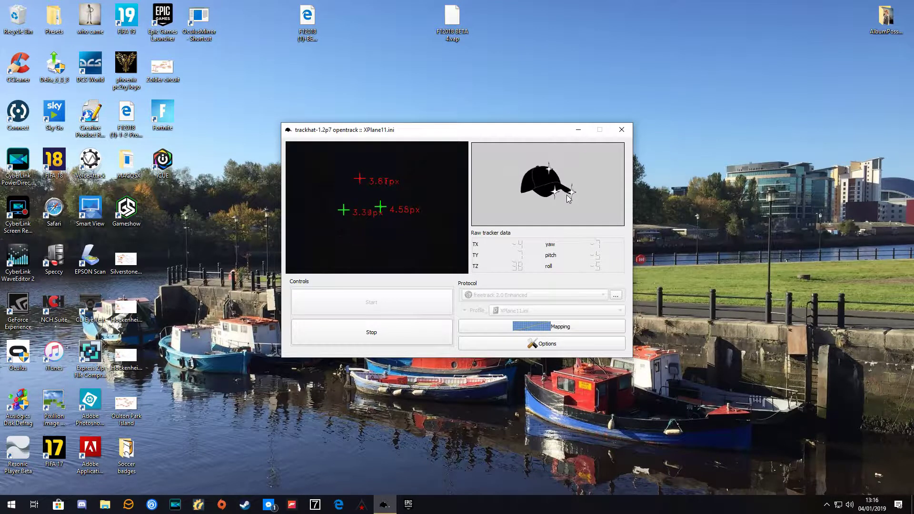
click(376, 337)
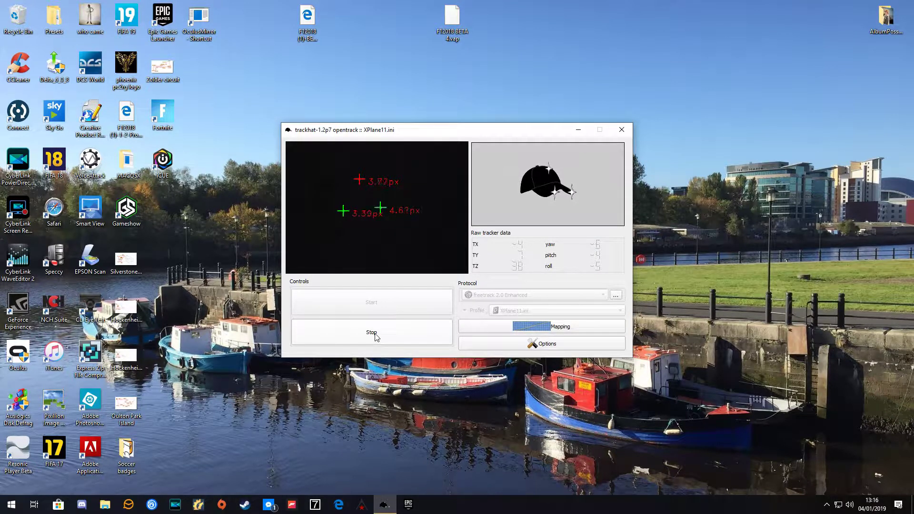
Step: Open Options and review the Camera tab (640x480, 75 Hz), then the Model tab
click(555, 345)
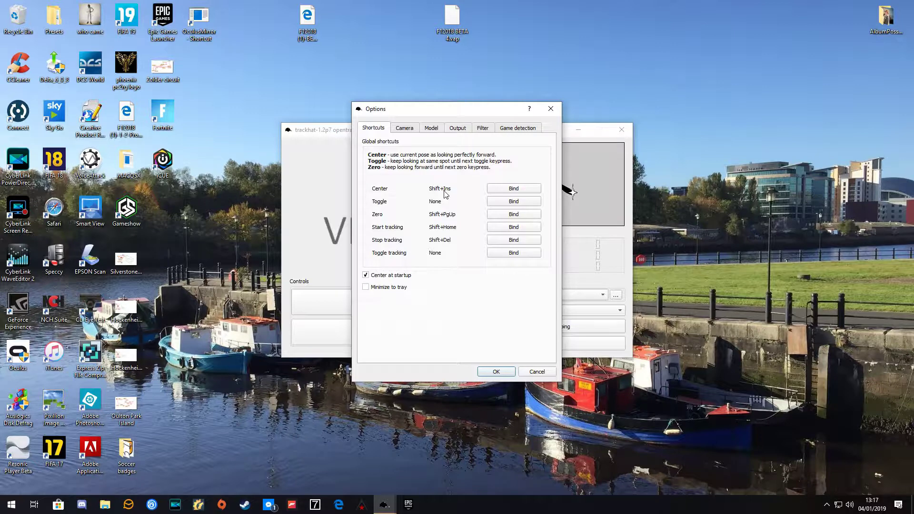
click(406, 129)
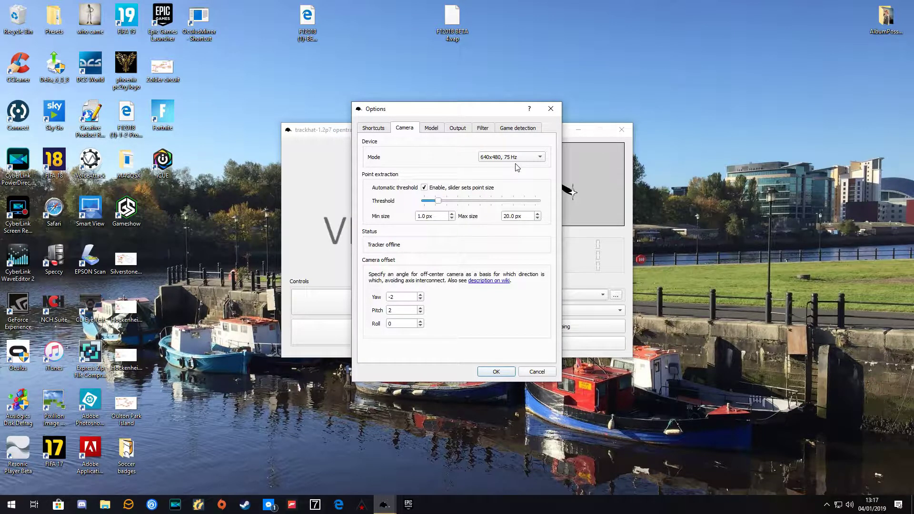
click(433, 129)
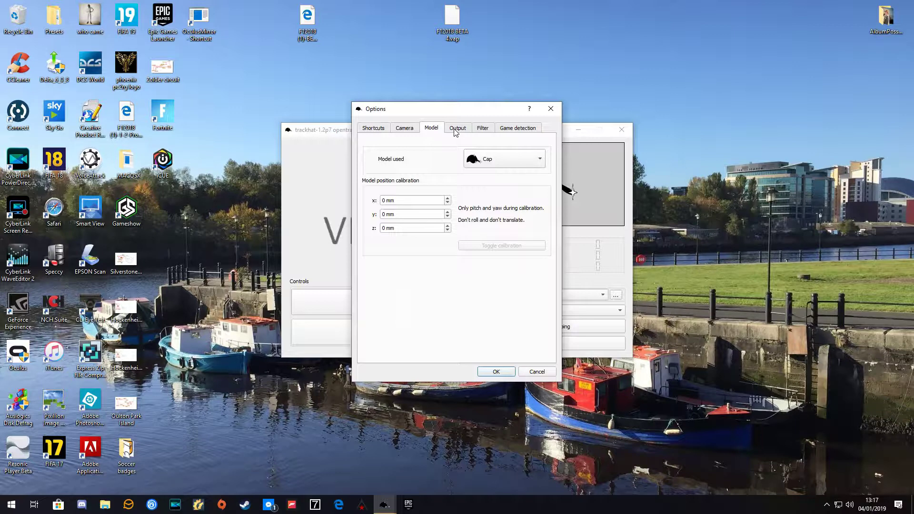
Step: Review the Output and Filter tabs, then show the Il-2.exe to Il-2BoS.ini game detection mapping
click(456, 129)
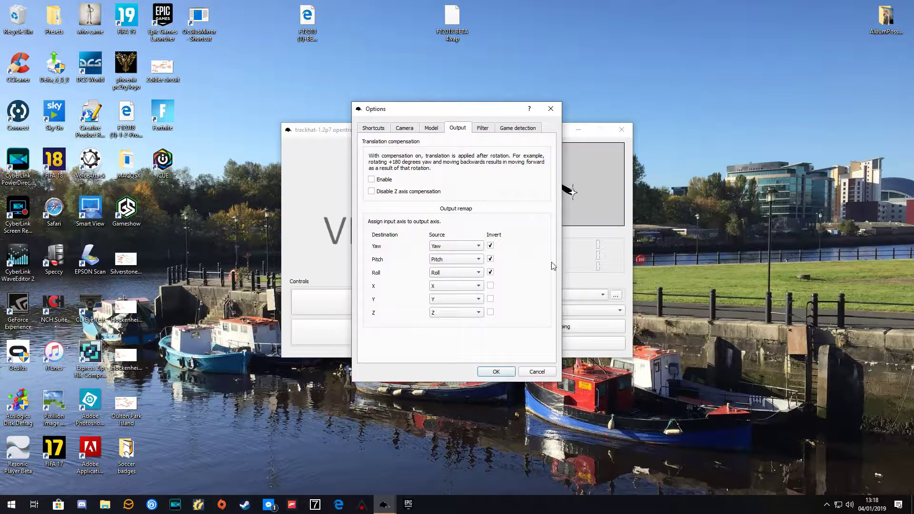
click(481, 130)
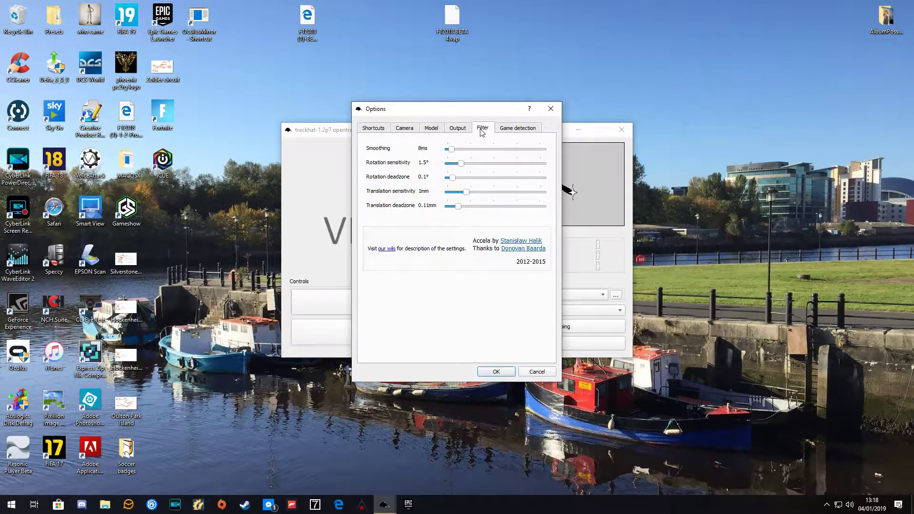
click(511, 129)
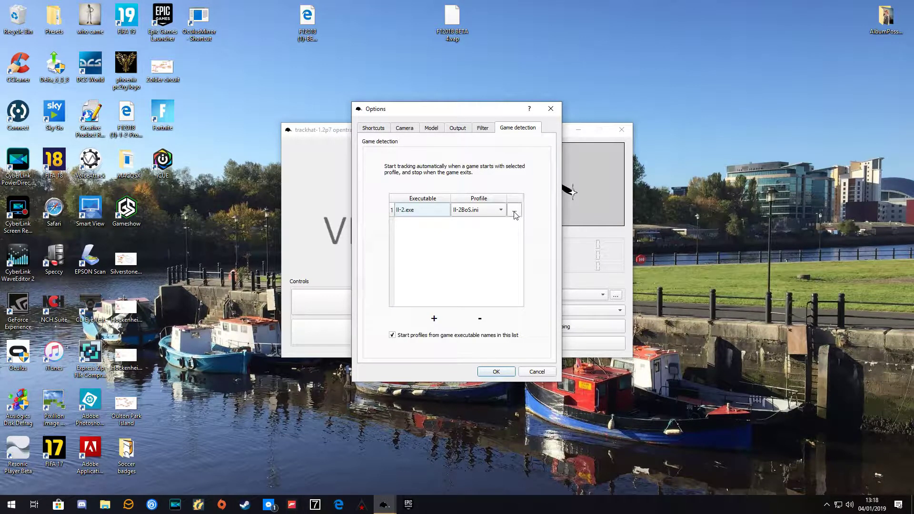
Step: Add a game detection row assigned to the XPlane11.ini profile
click(434, 318)
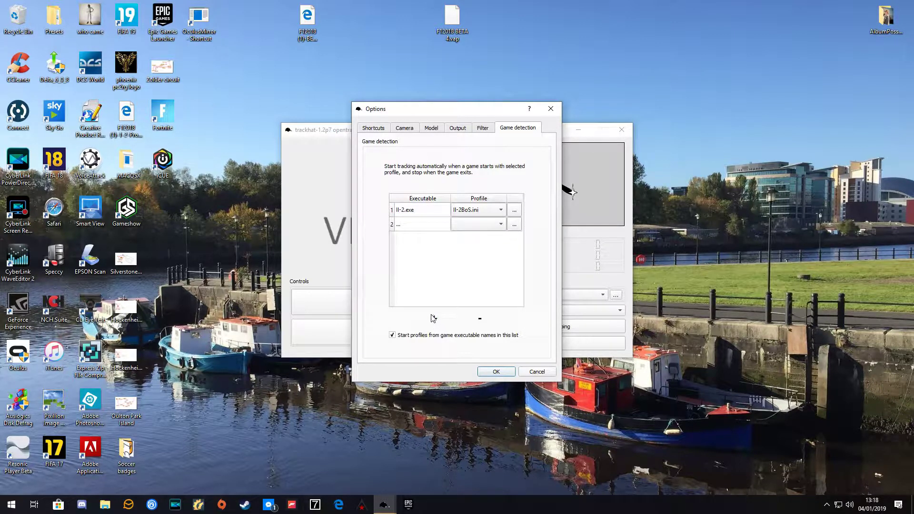
click(399, 229)
click(412, 228)
click(502, 225)
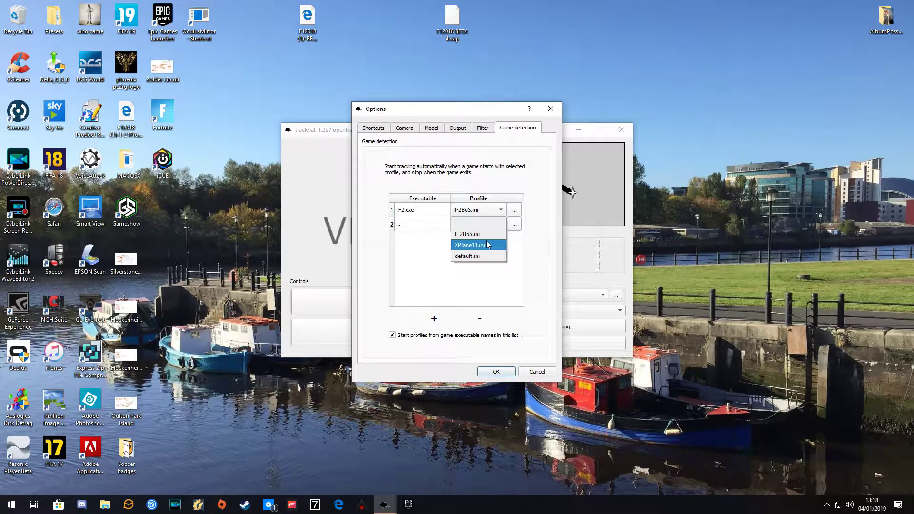
click(486, 244)
Step: Set the row's executable to X-Plane.exe in G: steamapps/common/X-Plane 11 and save the options
click(514, 224)
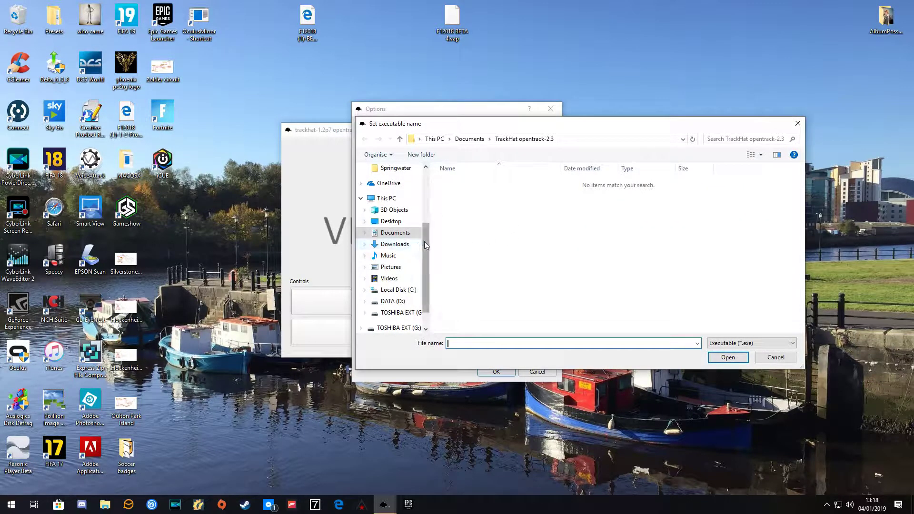
drag(424, 241, 426, 253)
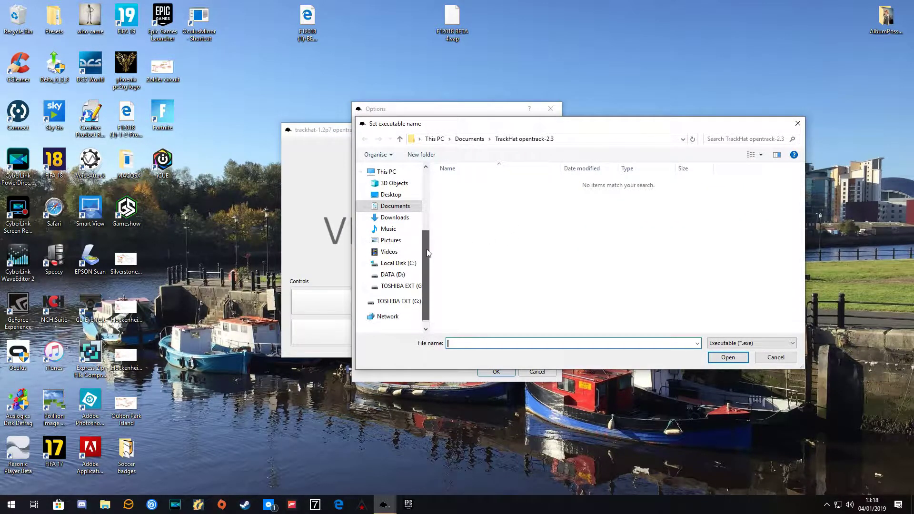
click(403, 286)
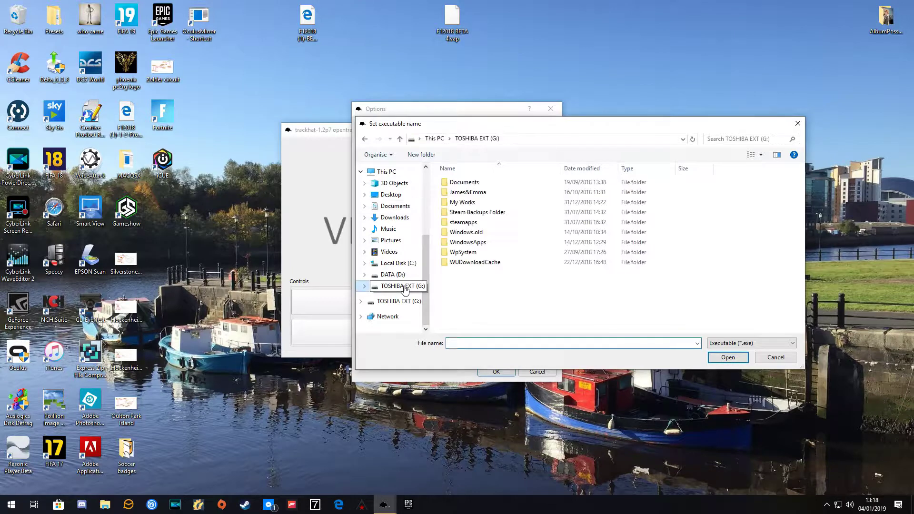
double_click(464, 222)
double_click(464, 184)
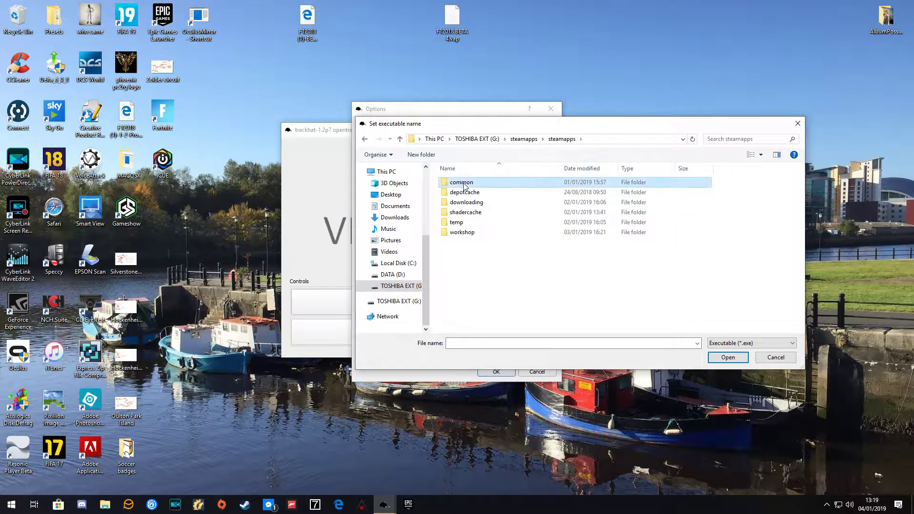
double_click(464, 184)
scroll(512, 252, down, 13)
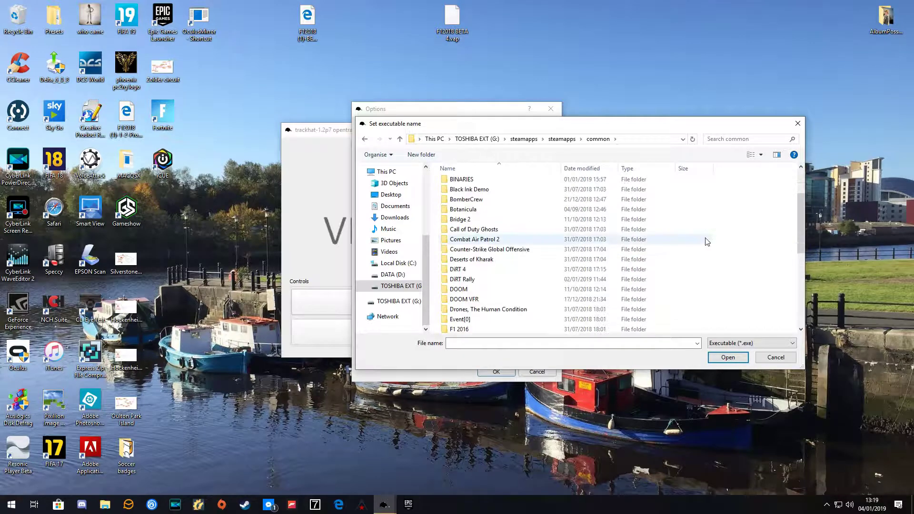
scroll(582, 283, down, 7)
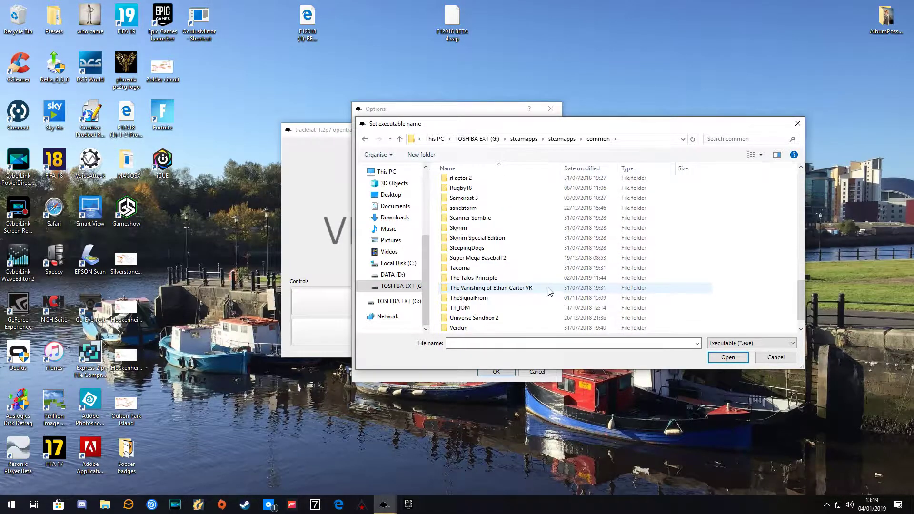
double_click(462, 328)
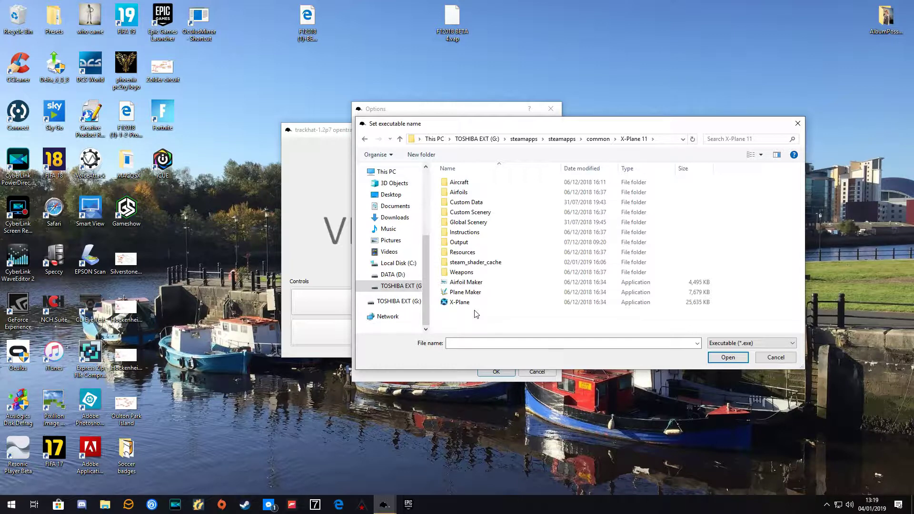
click(459, 302)
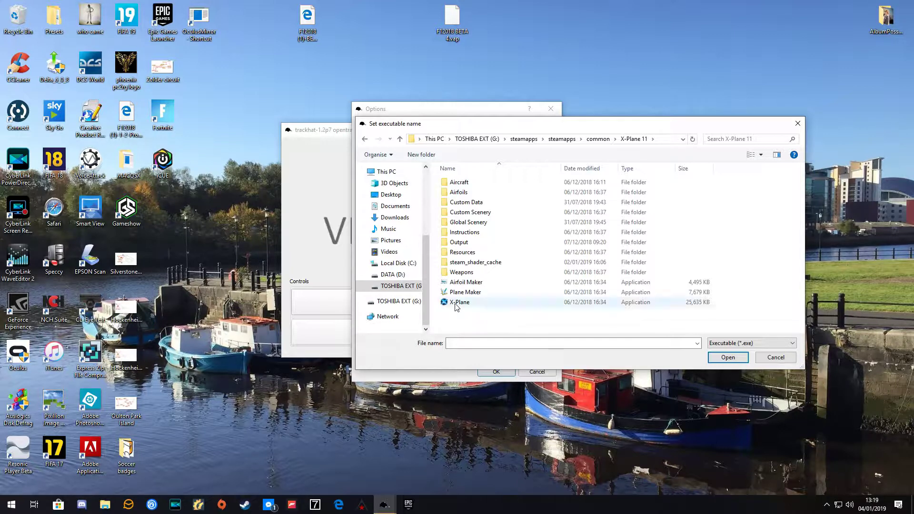
click(731, 359)
click(502, 374)
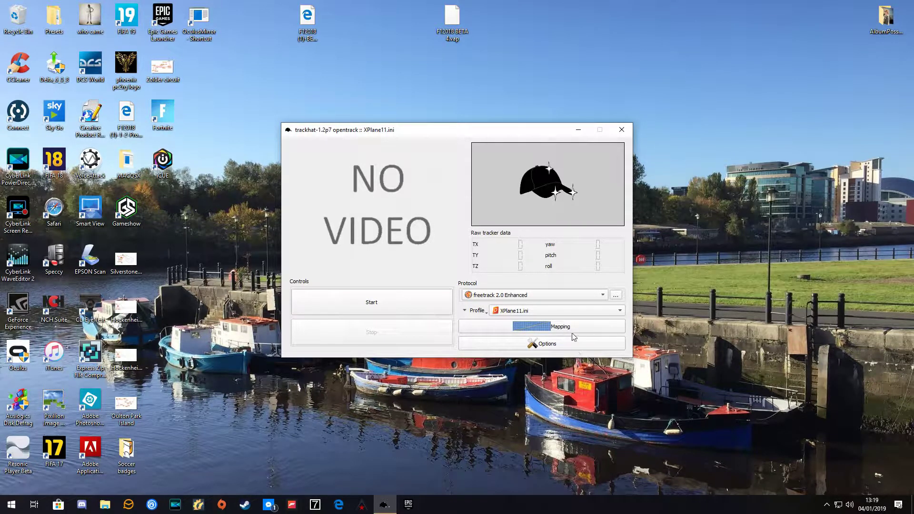
Step: Open Mapping properties to view the yaw curve, then the pitch curve
click(560, 326)
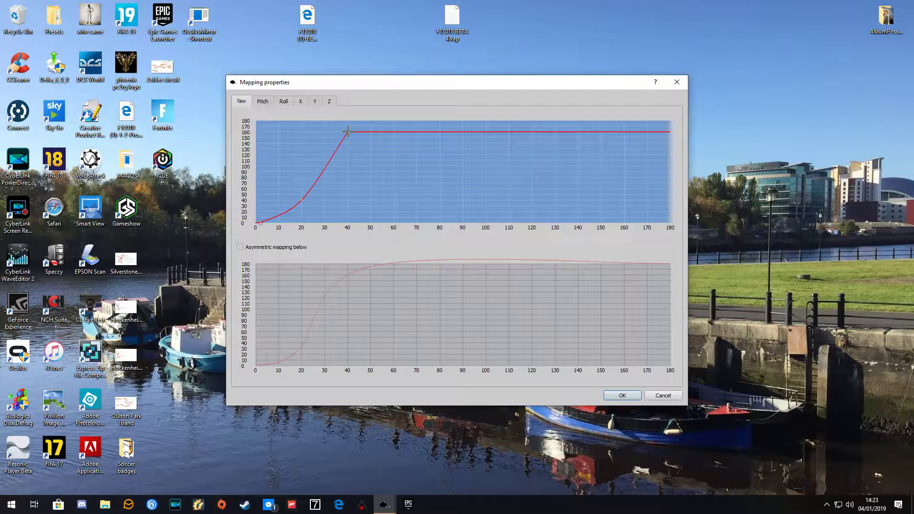
click(265, 103)
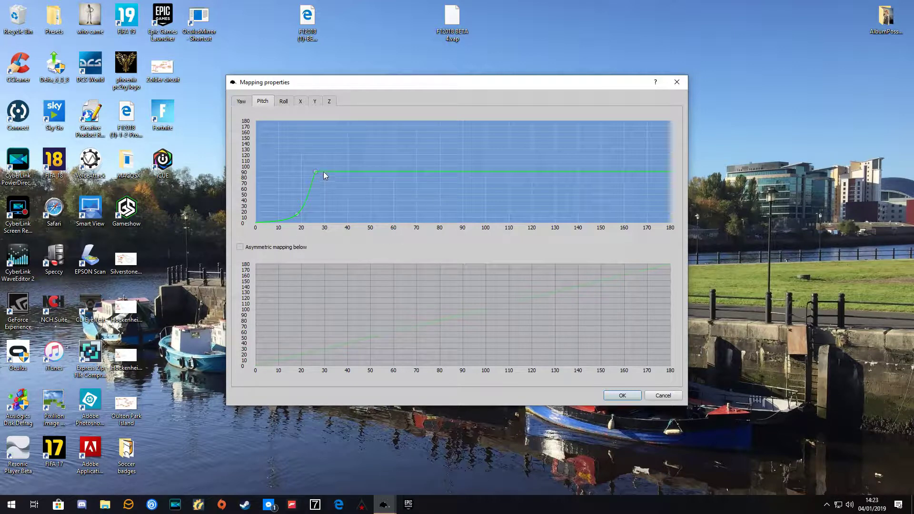
Step: View the roll mapping curve, then the X axis curve
click(283, 102)
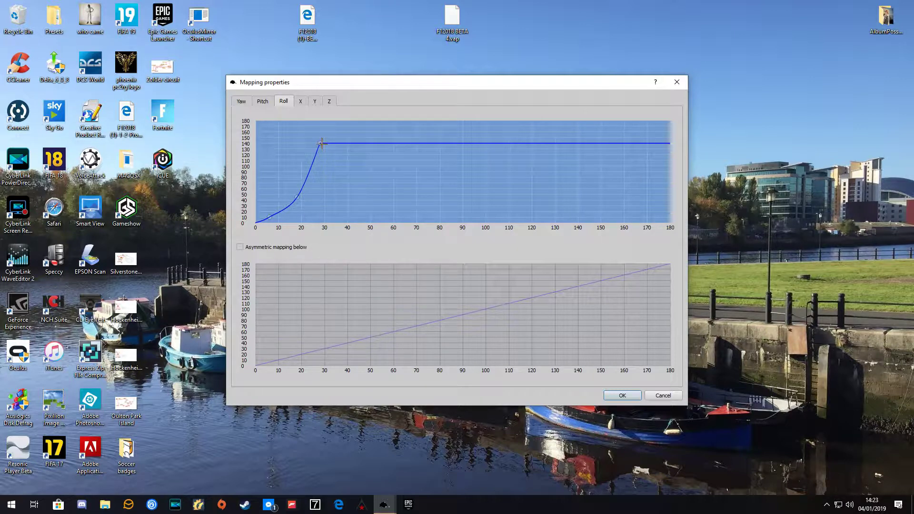
click(300, 103)
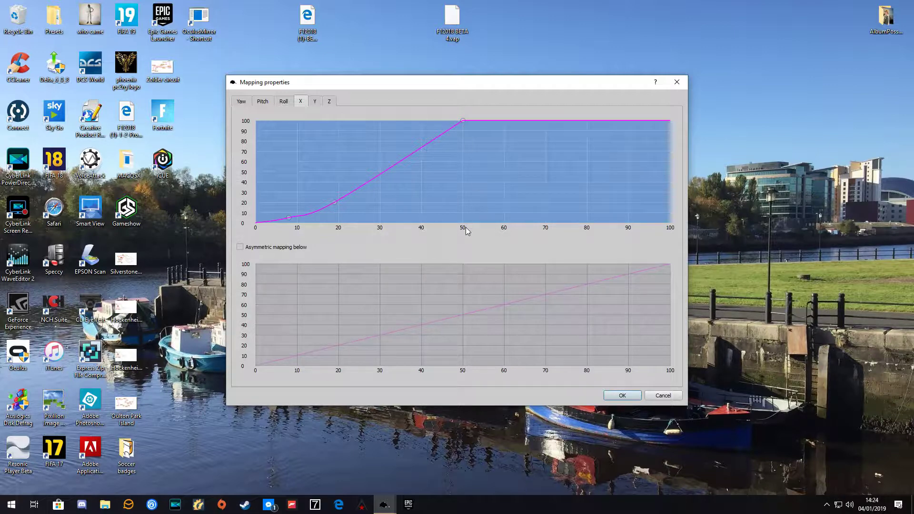
Step: View the Y axis mapping curve, then the Z axis curve
click(314, 102)
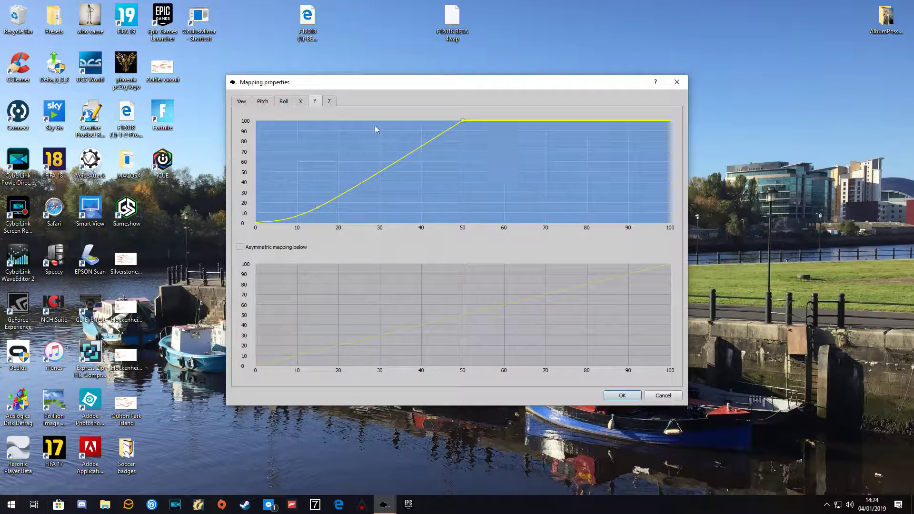
click(333, 101)
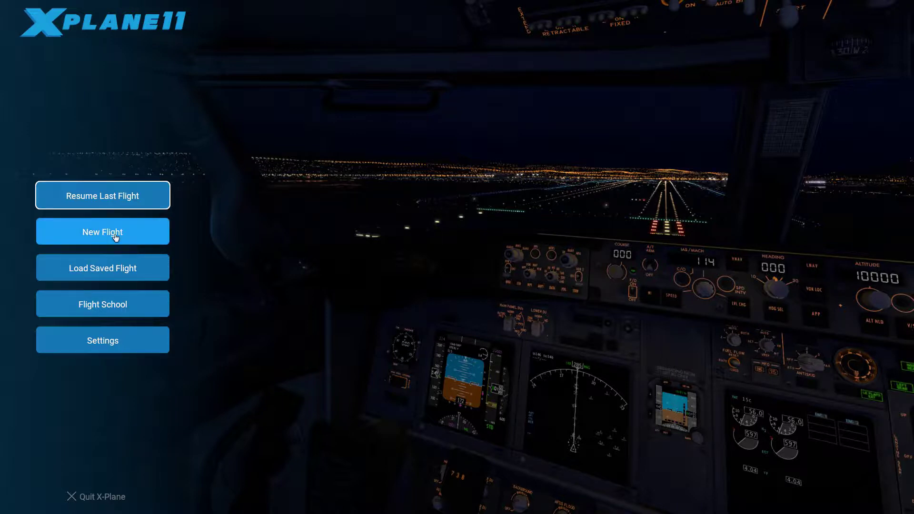
Step: Enable TrackIR & TrackHat view tracking in the Graphics settings
click(110, 340)
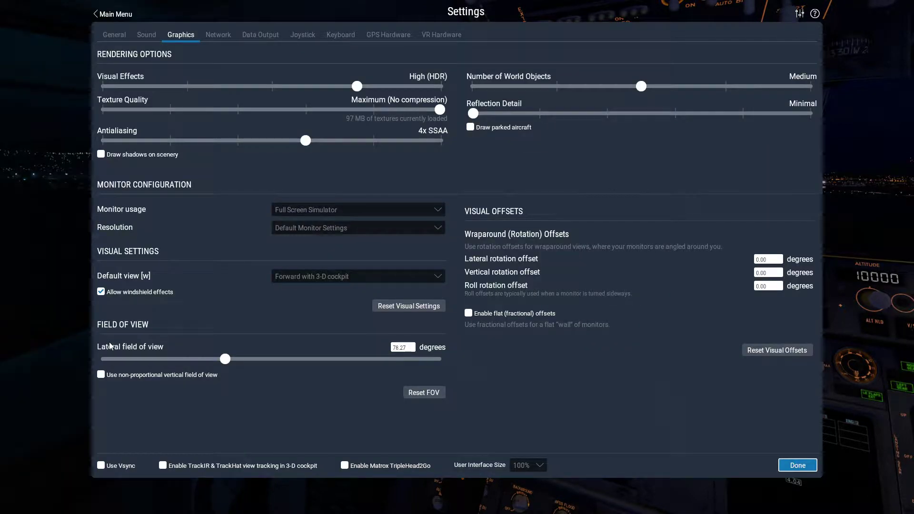
click(164, 466)
key(Escape)
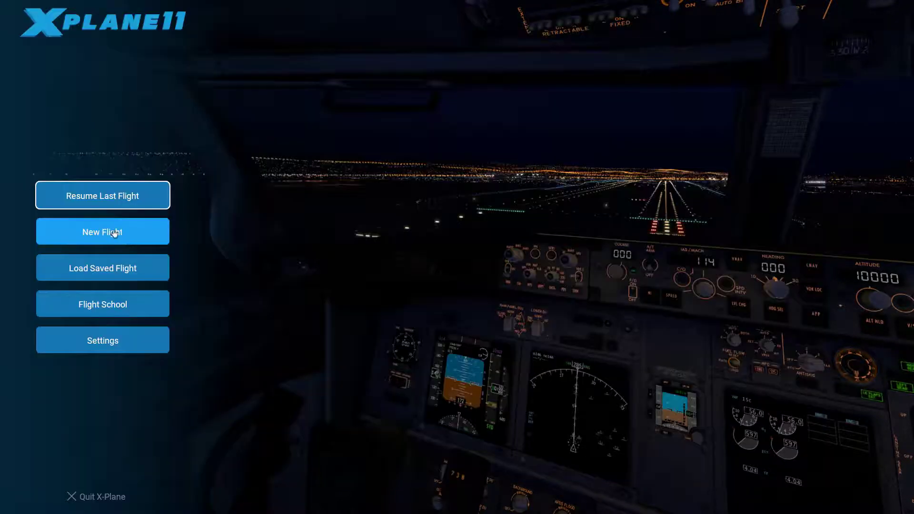
Step: Start a new Cessna Skyhawk flight at London Gatwick EGKK
click(113, 232)
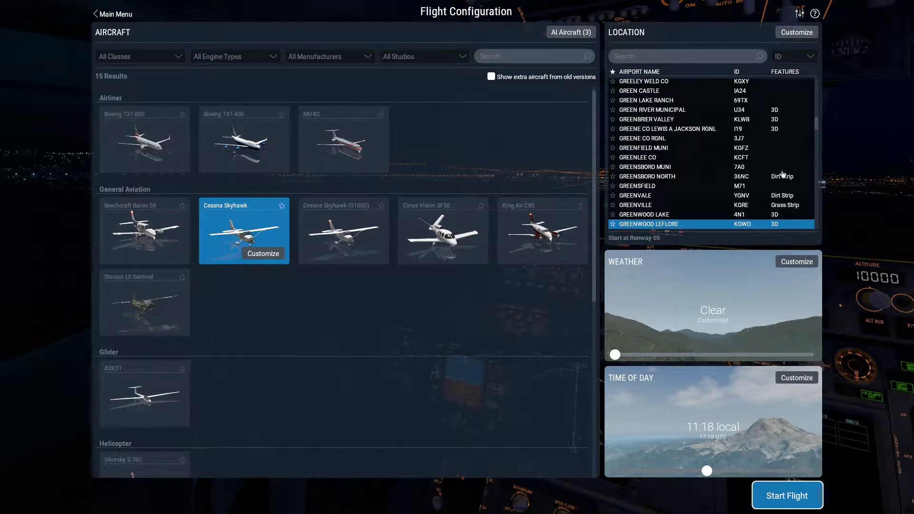
click(640, 56)
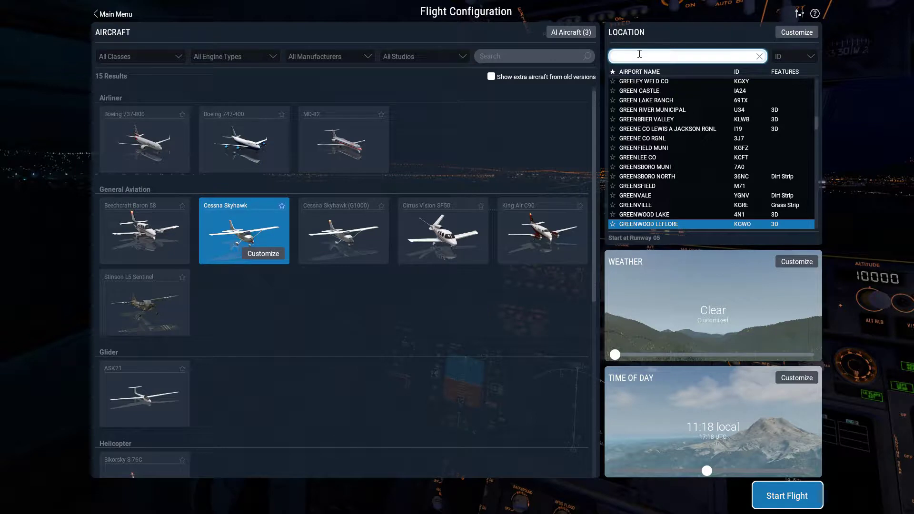
text(Gatwi)
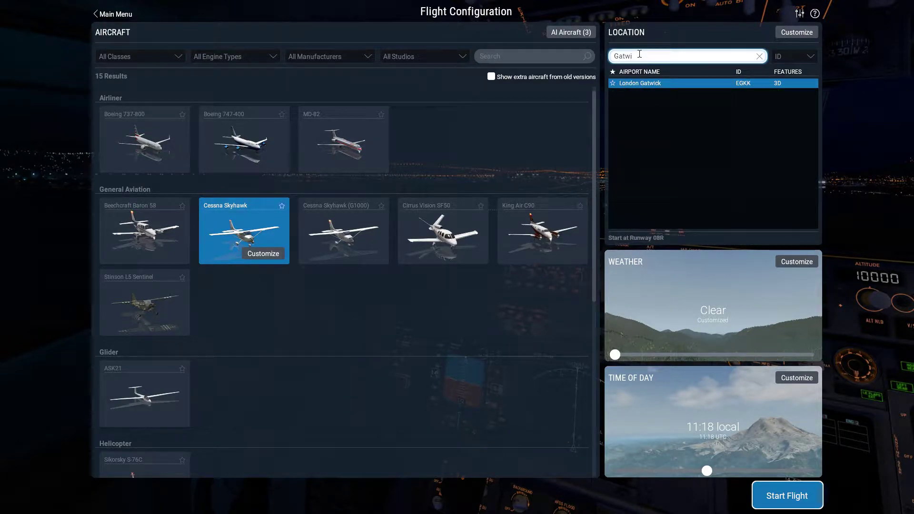
text(kc)
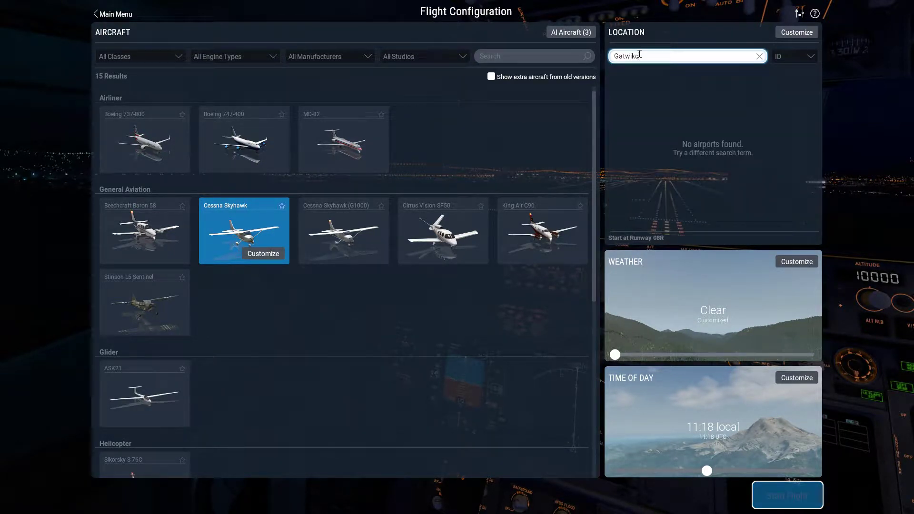
key(BackSpace)
key(BackSpace)
key(Return)
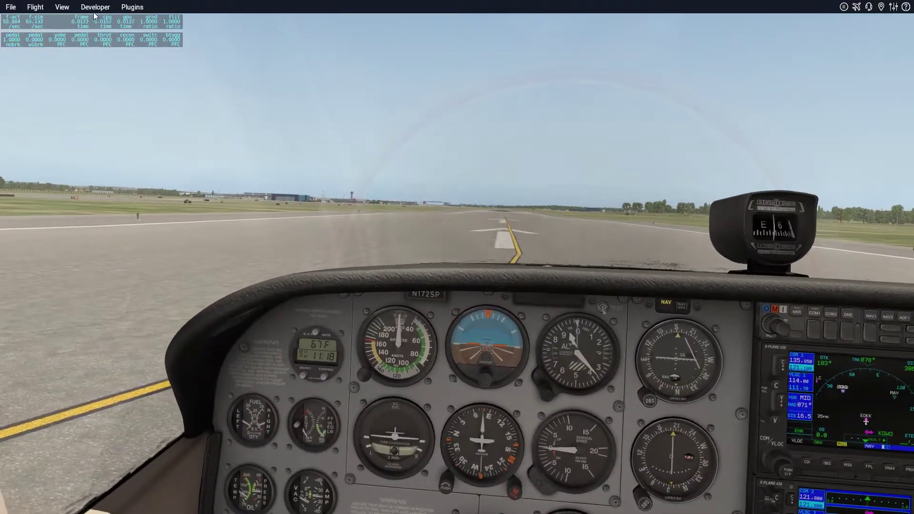
Step: Untick the X-Life and XLua plugins in Plugin Admin and close the list
click(62, 7)
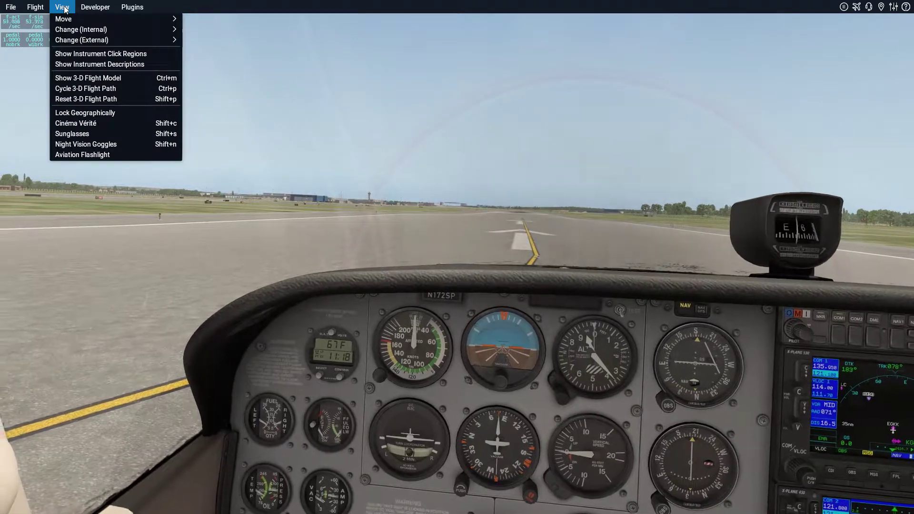
mouse_move(132, 7)
click(213, 19)
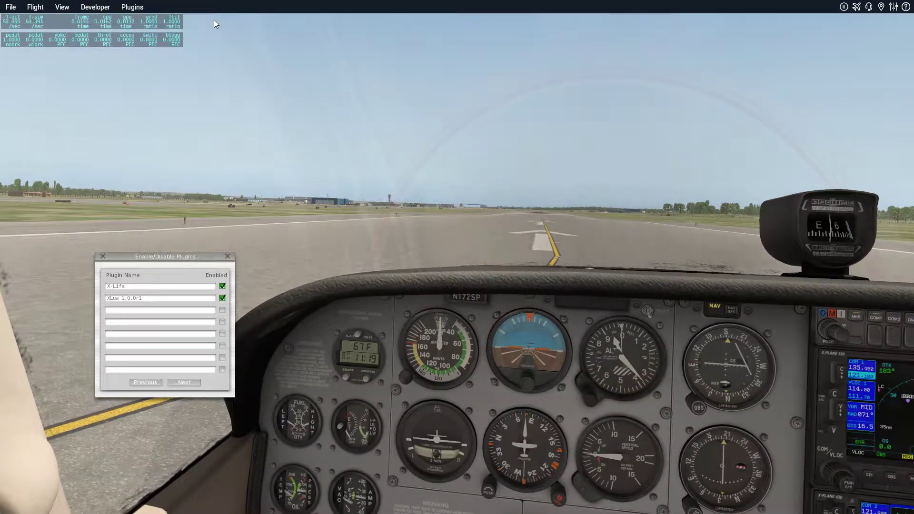
click(223, 286)
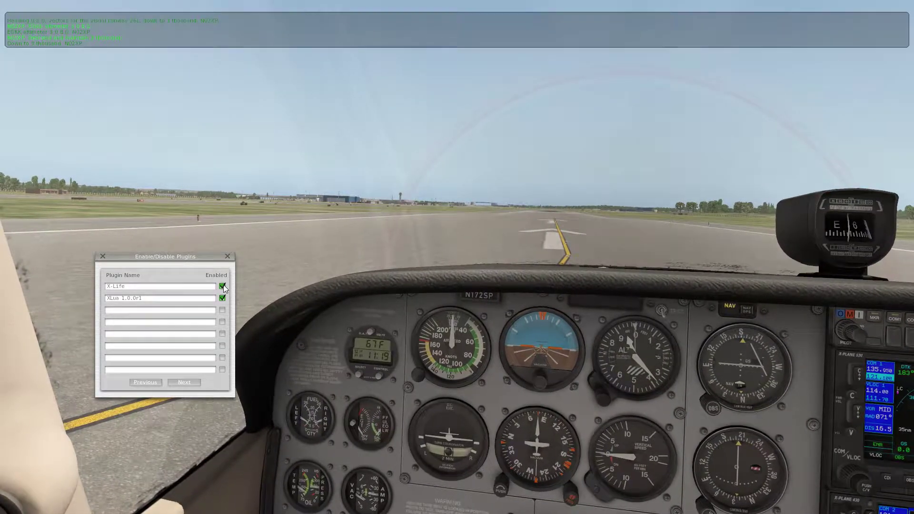
click(221, 298)
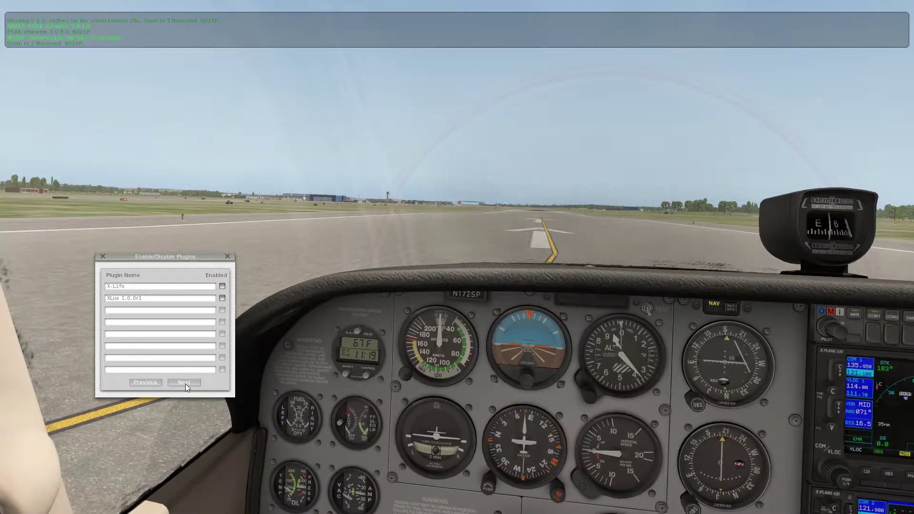
click(229, 256)
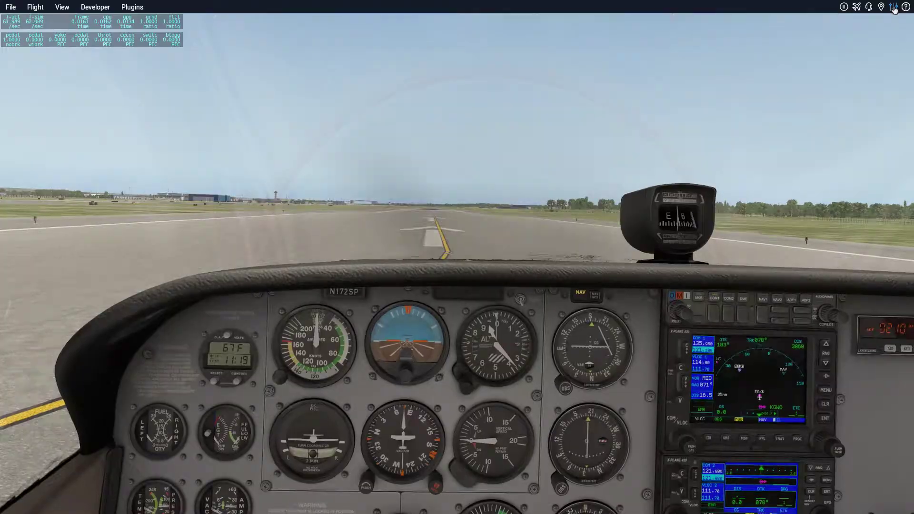
Step: In the Data Output settings, turn off the frame-rate readout in the cockpit
click(871, 6)
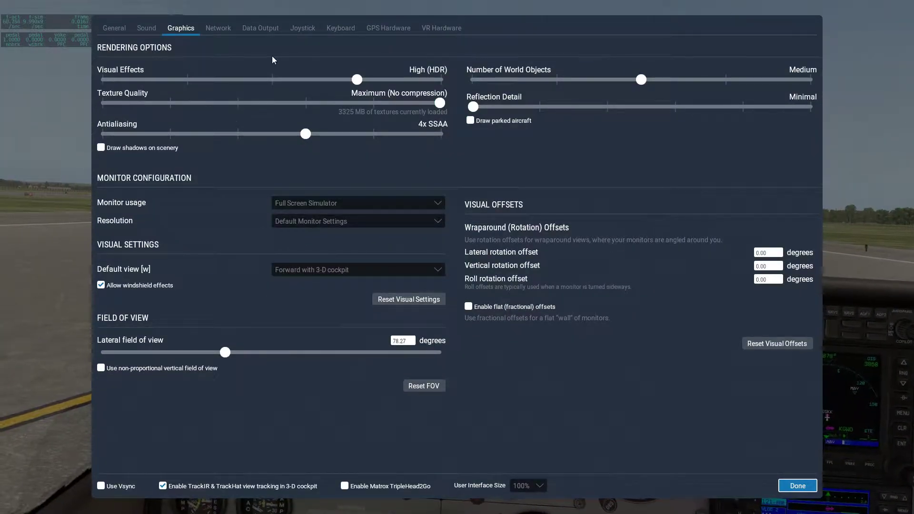
click(261, 30)
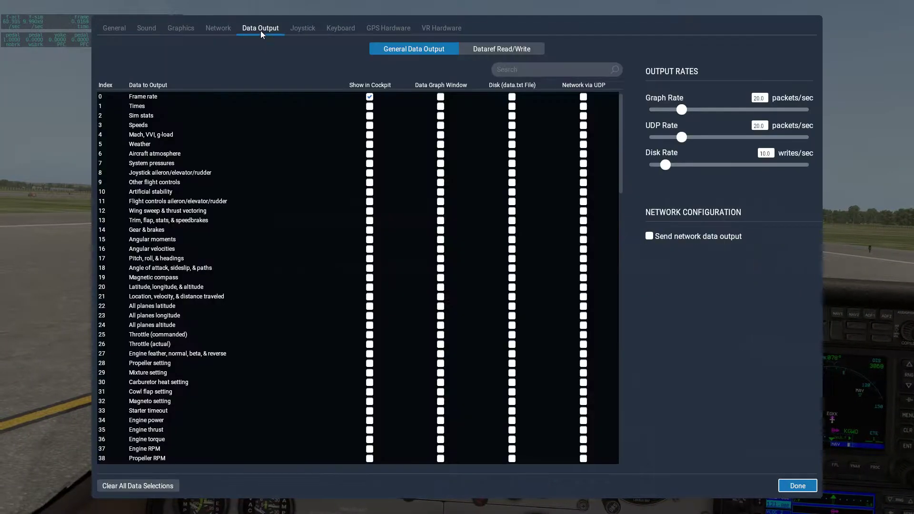
click(370, 97)
Step: Toggle Show in Cockpit for row 129, Hardware options
scroll(373, 206, down, 9)
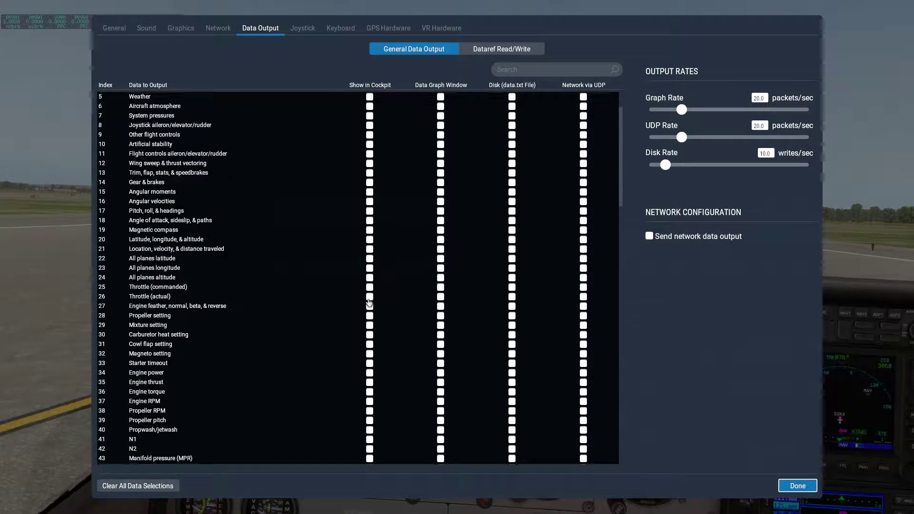
scroll(369, 446, down, 16)
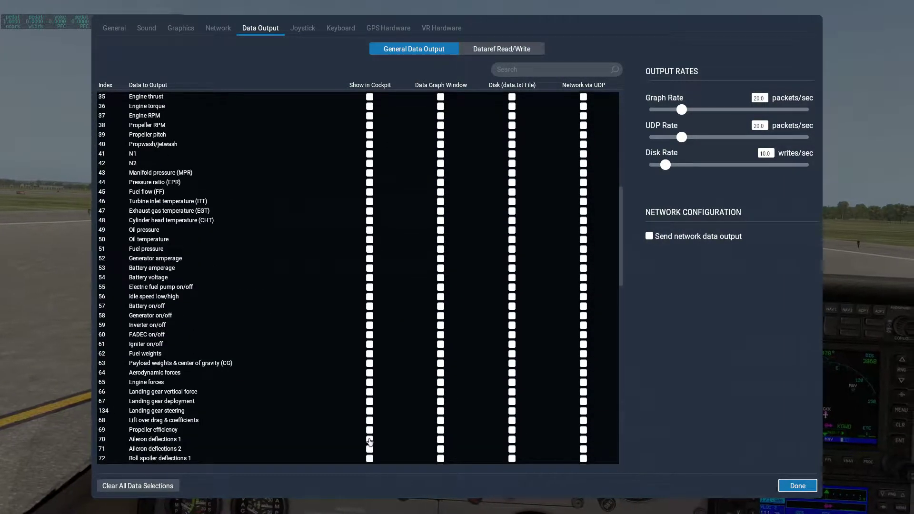
scroll(371, 433, down, 9)
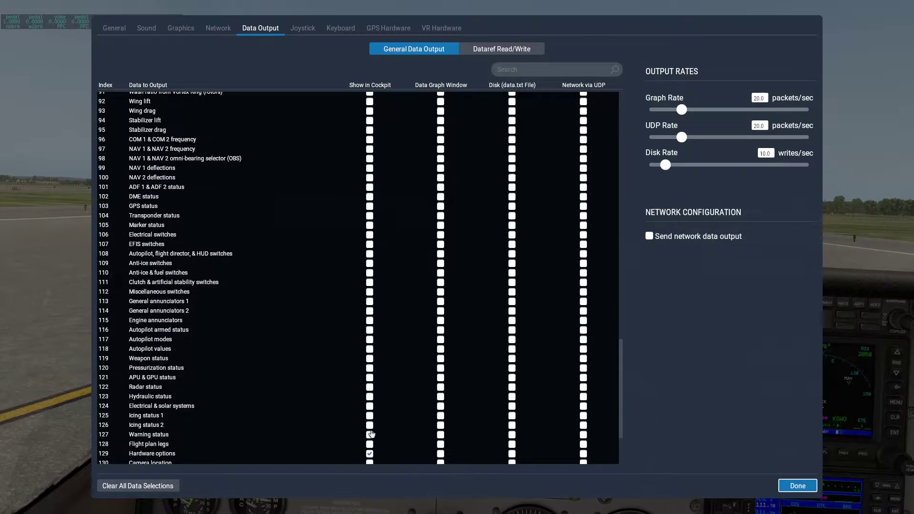
scroll(370, 410, up, 7)
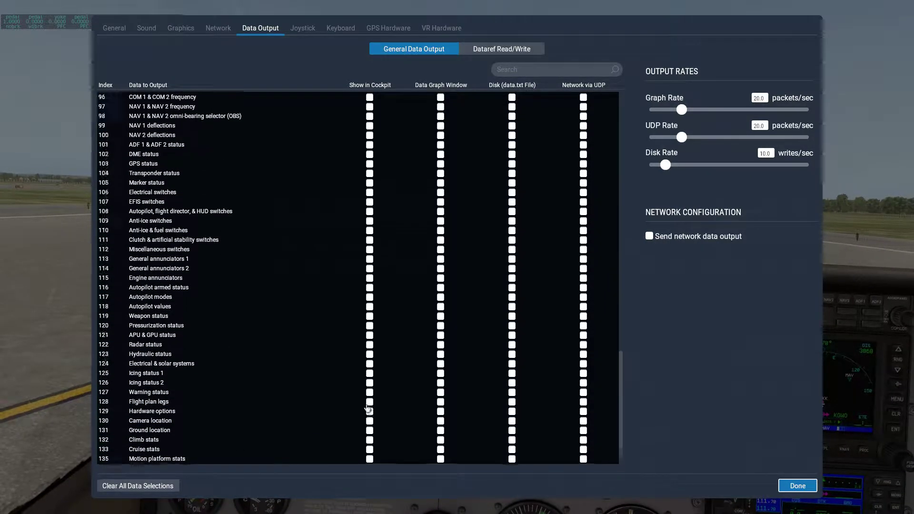
scroll(368, 402, down, 7)
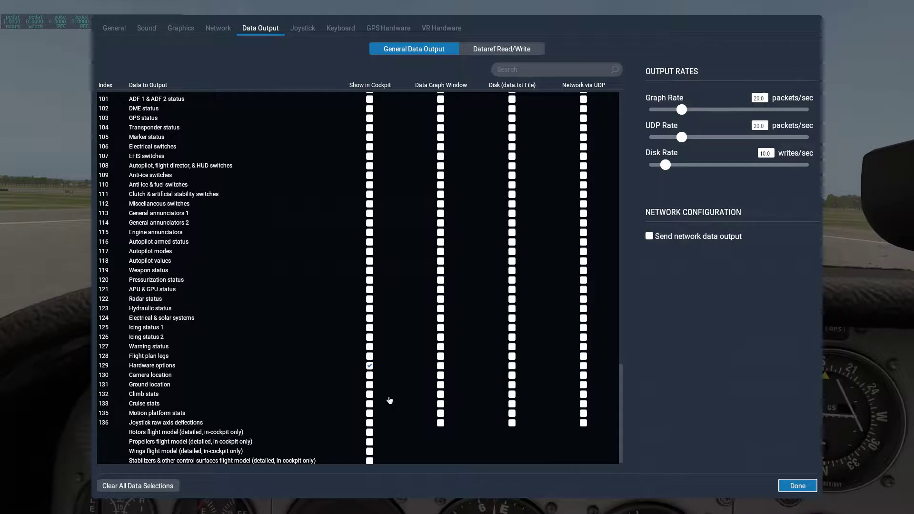
click(371, 367)
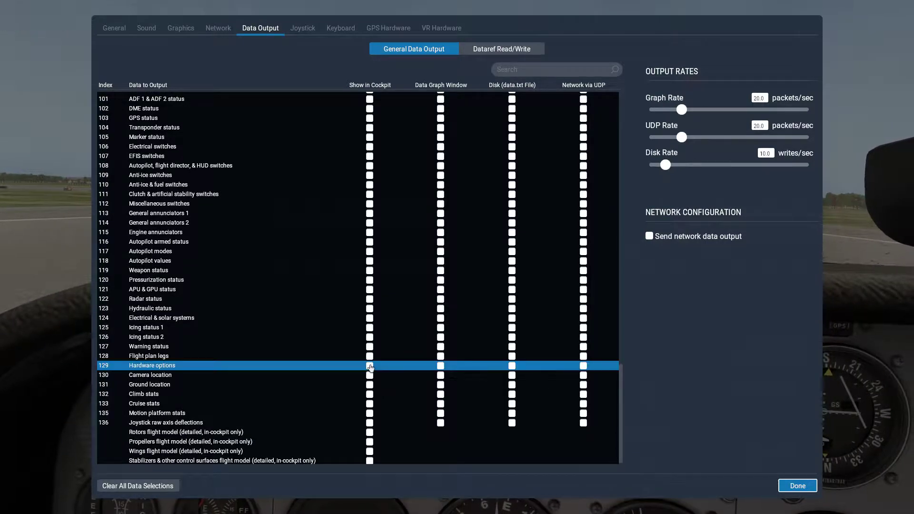
Step: Lower Graphics antialiasing to 2x SSAA+FXAA and return to the cockpit
click(796, 485)
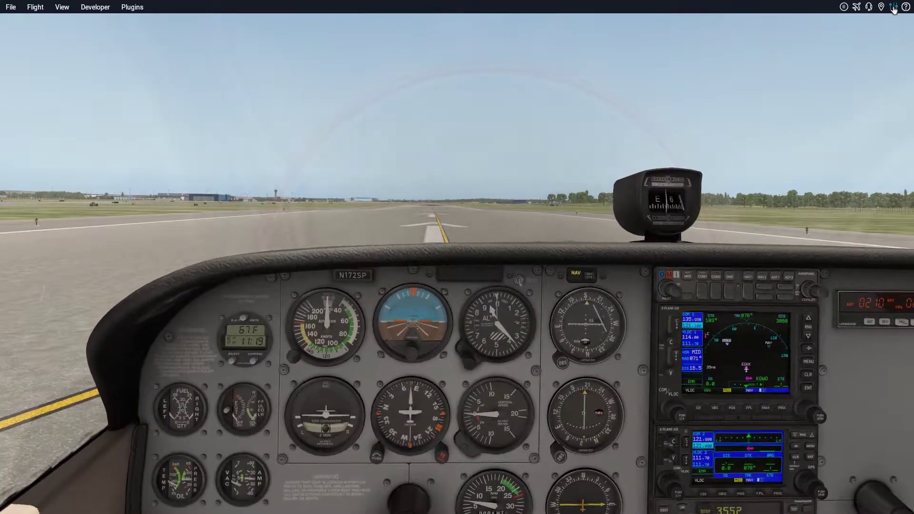
click(893, 6)
click(183, 30)
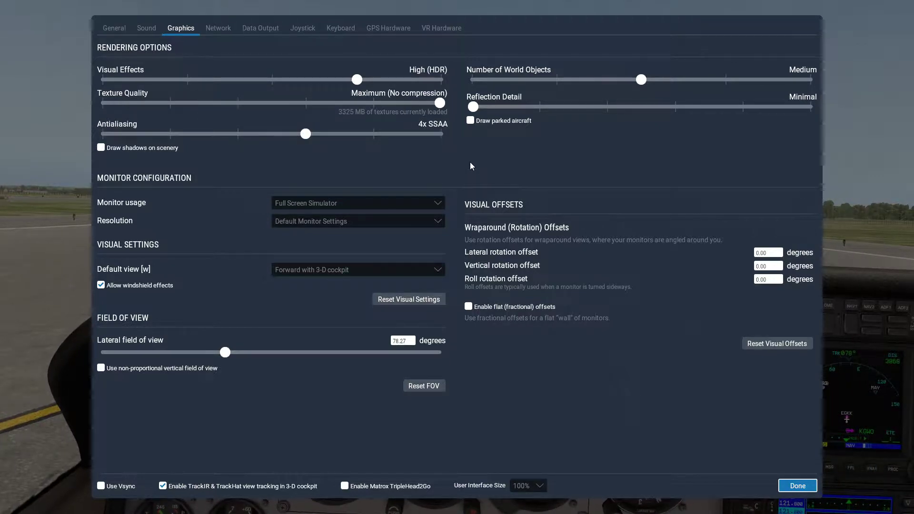
drag(307, 133, 238, 135)
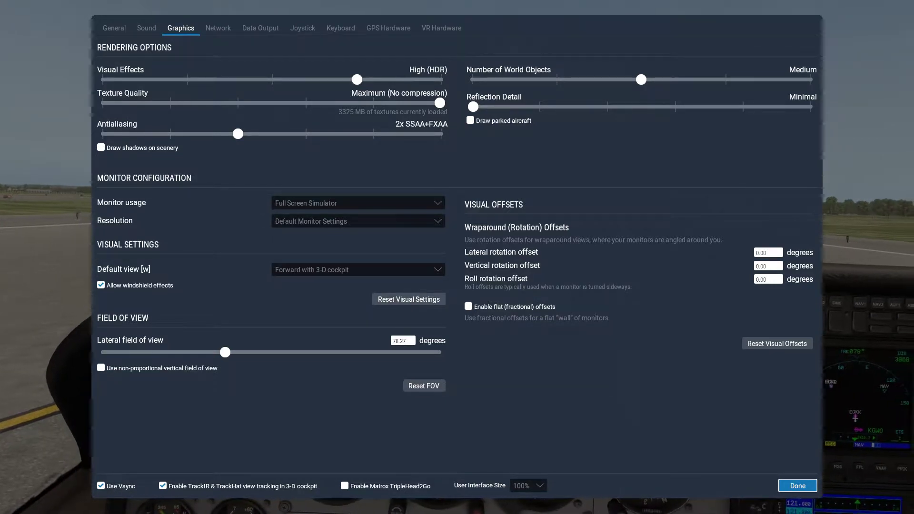
click(797, 485)
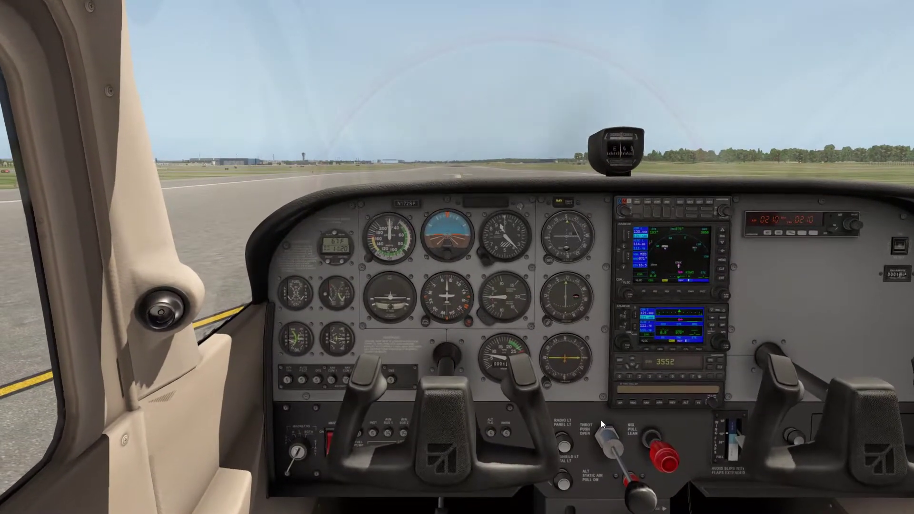
Step: Hide both Cessna control yokes by clicking the yoke shaft
click(453, 357)
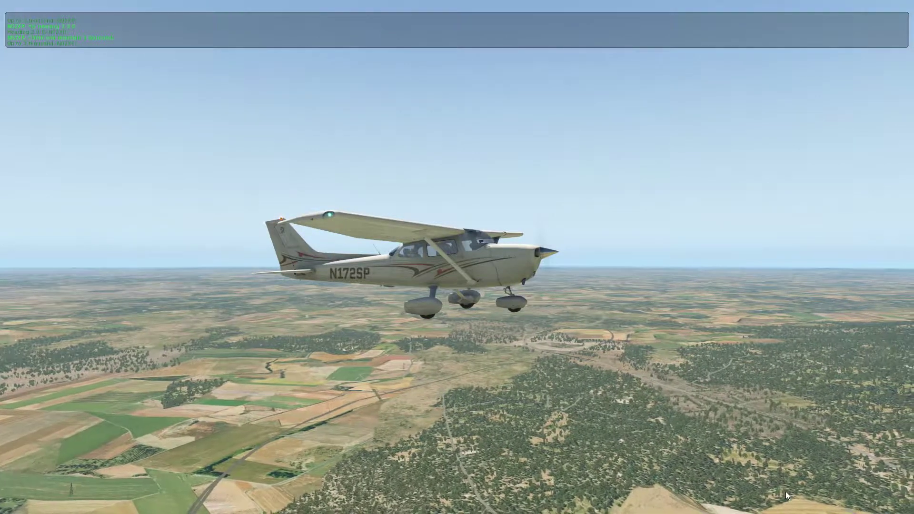
Step: View the Cessna from above and its rear-right side, then return to the 3-D cockpit
drag(785, 491, 133, 513)
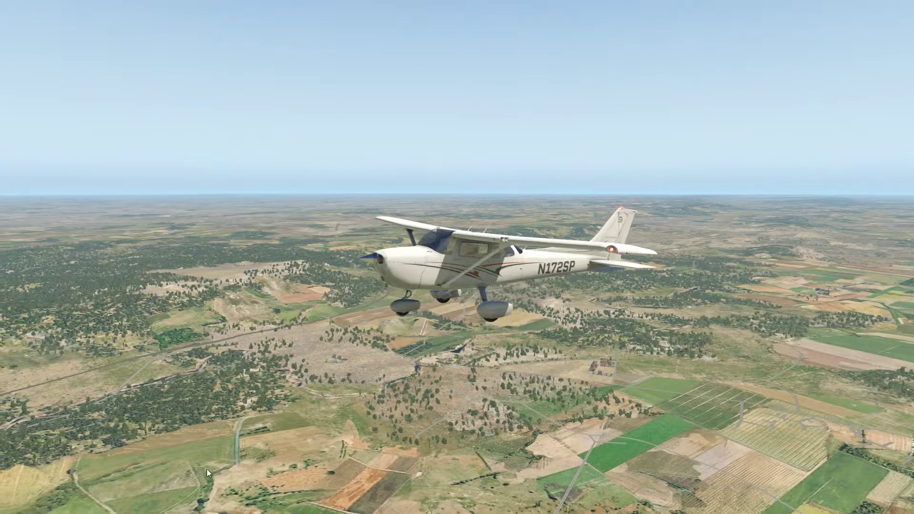
scroll(346, 420, up, 10)
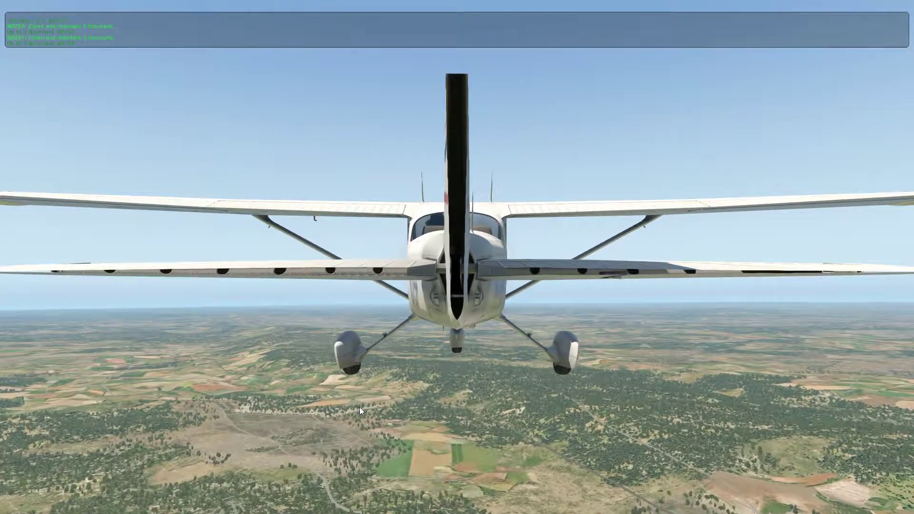
key(shift+9)
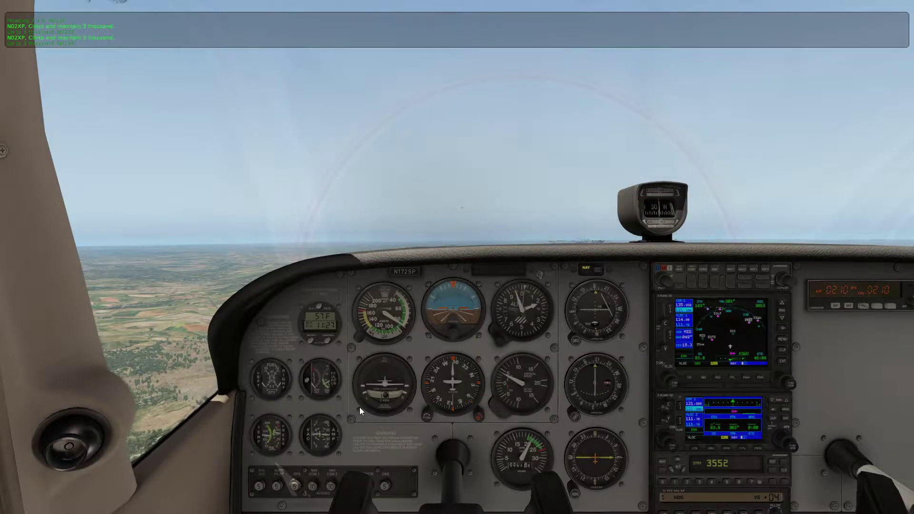
key(shift+5)
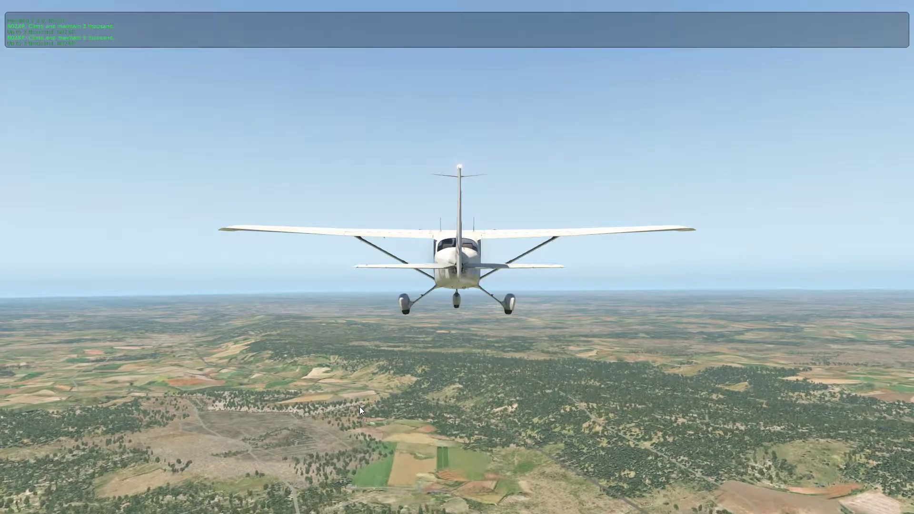
drag(358, 407, 606, 435)
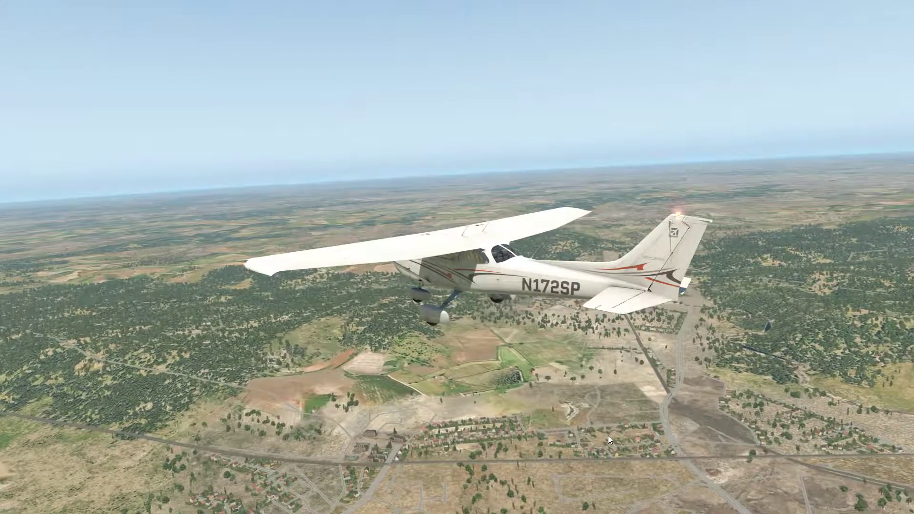
key(shift+9)
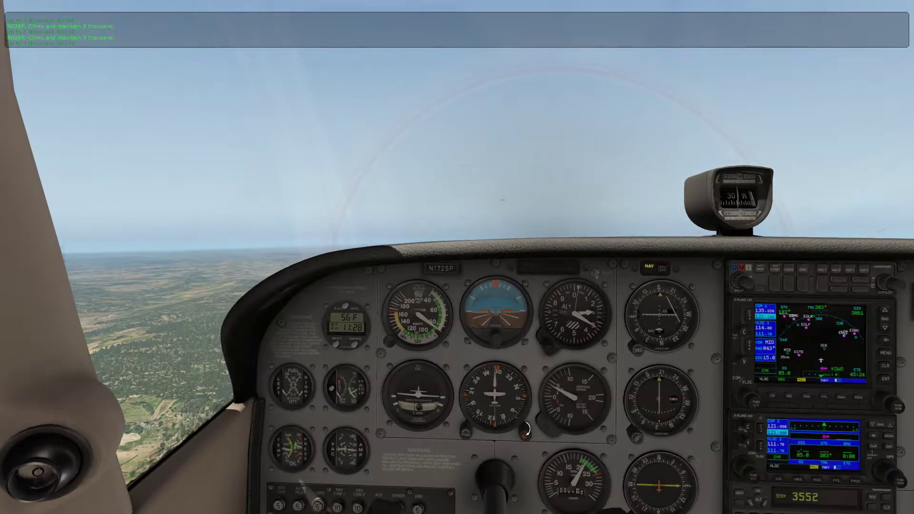
Step: Zoom the cockpit view in on the instrument panel
key(equal)
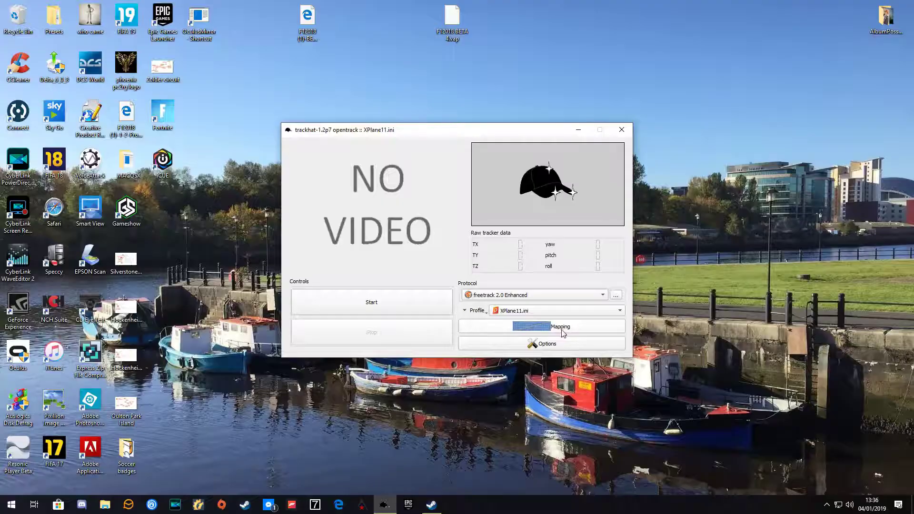
Step: Show opentrack's Camera options: 640x480 at 75 Hz, yaw offset -2, pitch 2
click(558, 350)
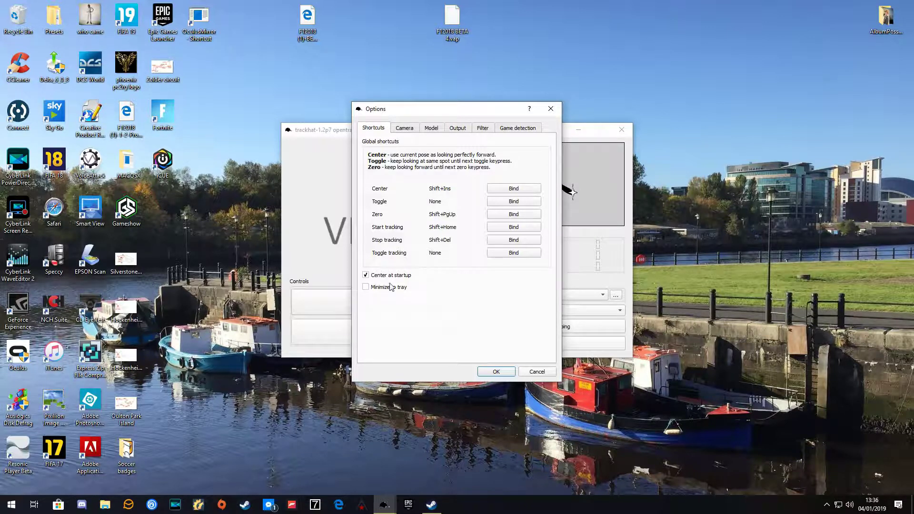
click(404, 129)
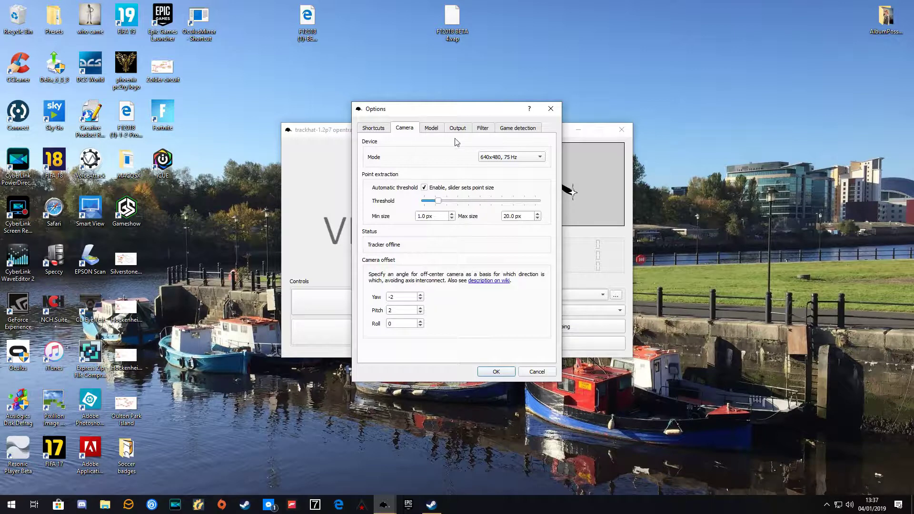
Step: Review the Model, Output and Filter option tabs, then close the Options dialog
click(432, 128)
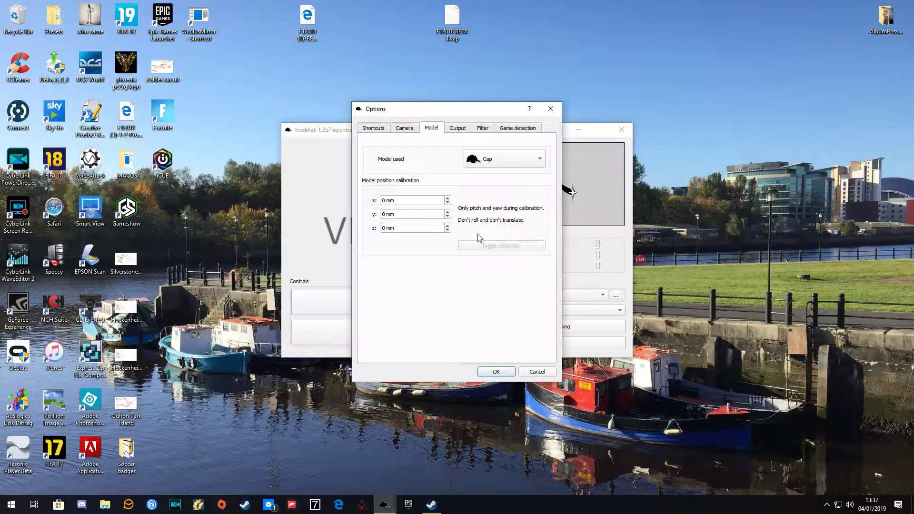
click(456, 133)
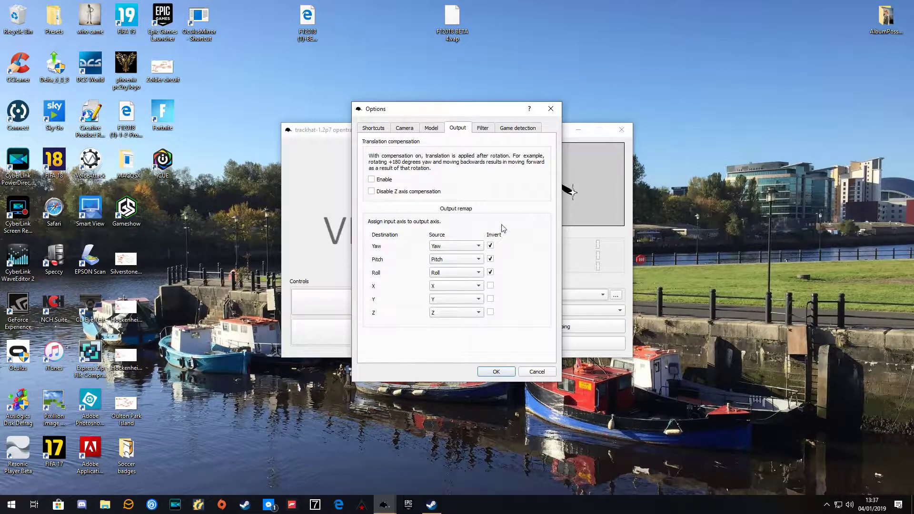
click(489, 128)
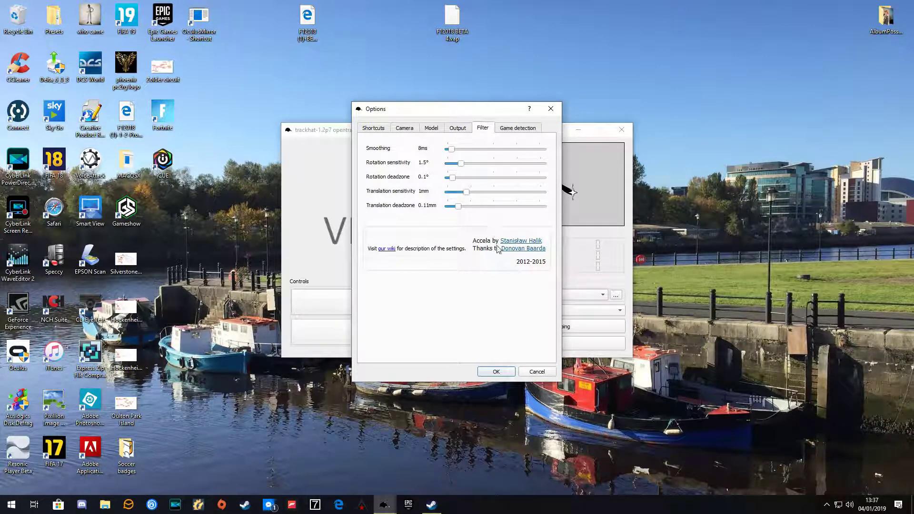
click(521, 374)
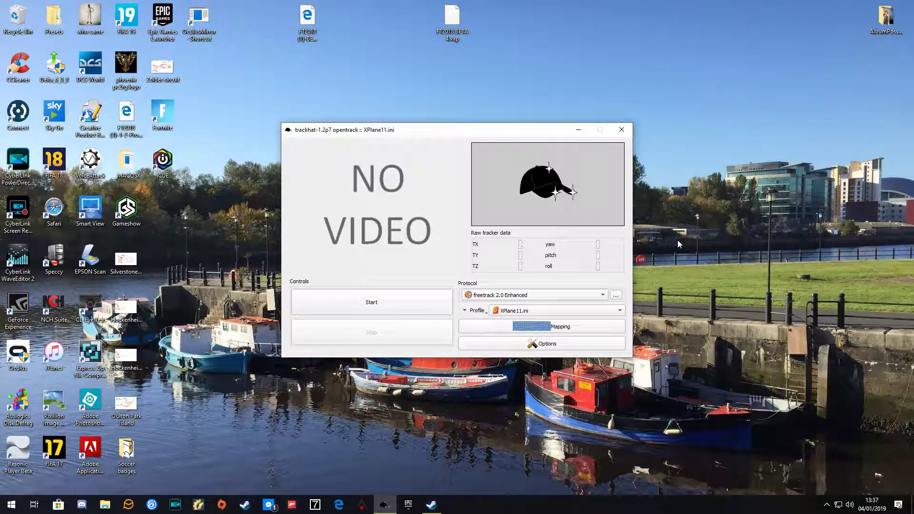